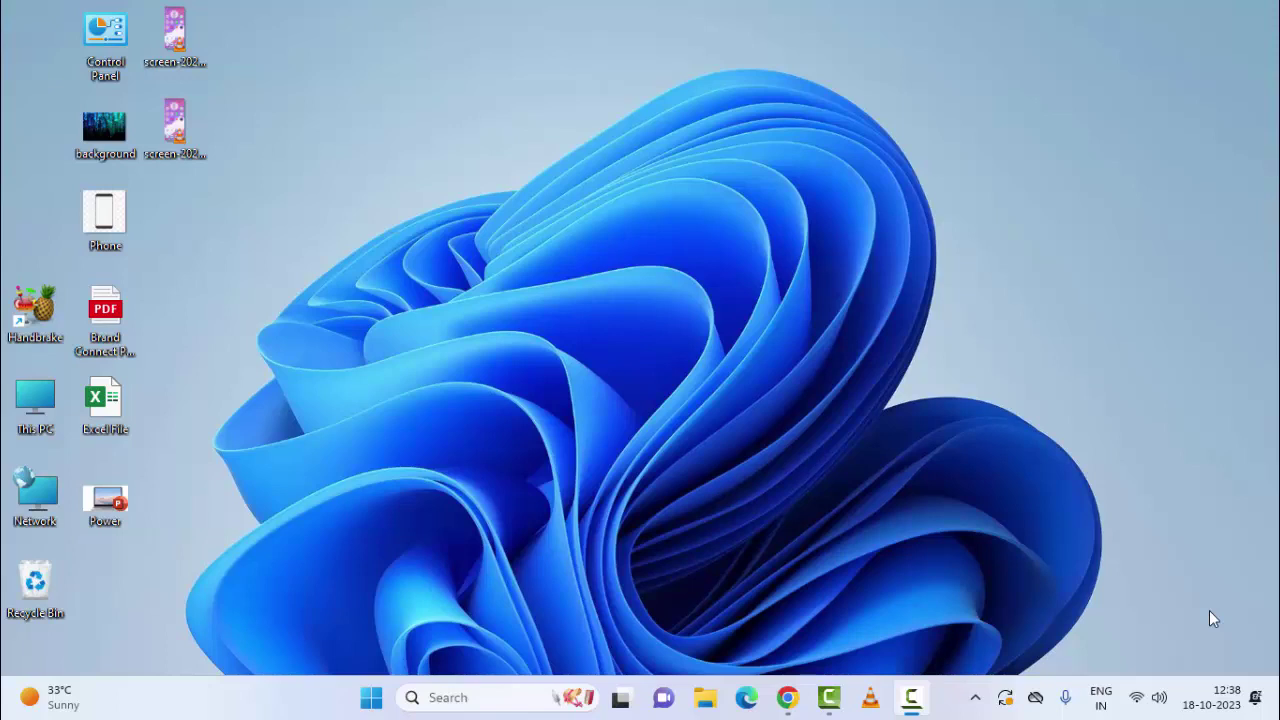
# - Open the Camera permissions page under Privacy & security in Windows 11 Settings
pyautogui.click(371, 700)
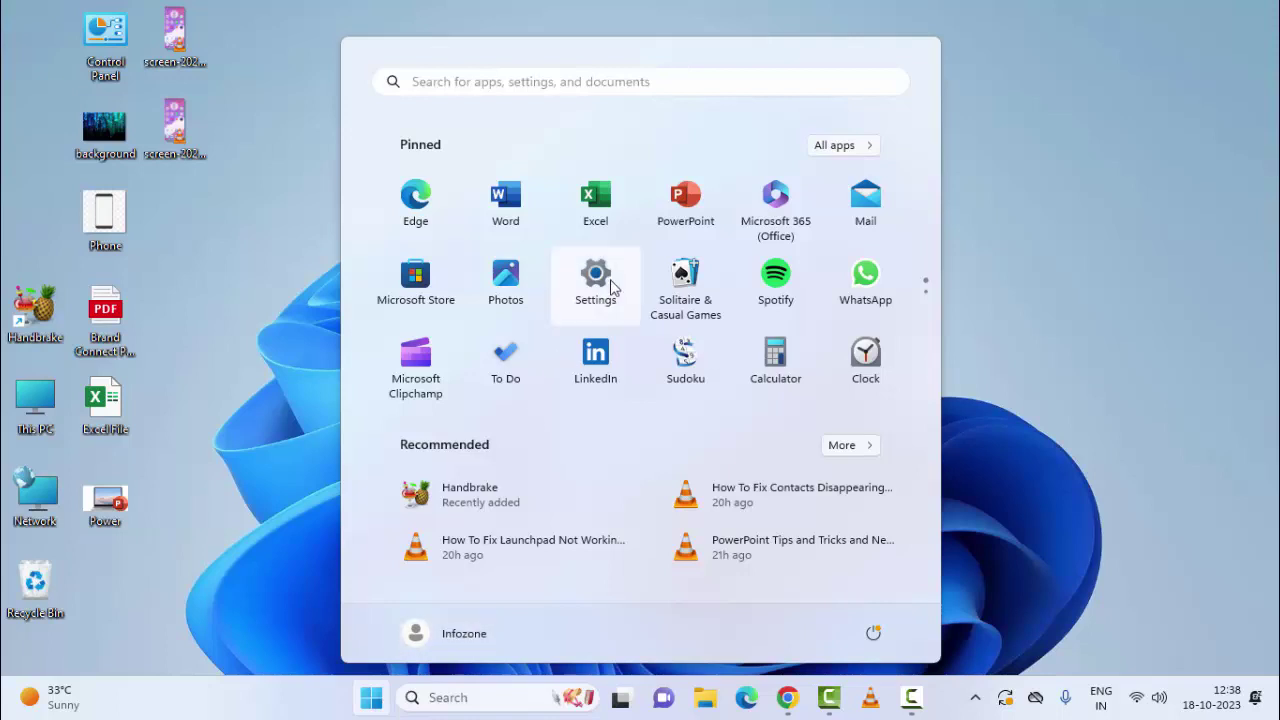
pyautogui.click(607, 294)
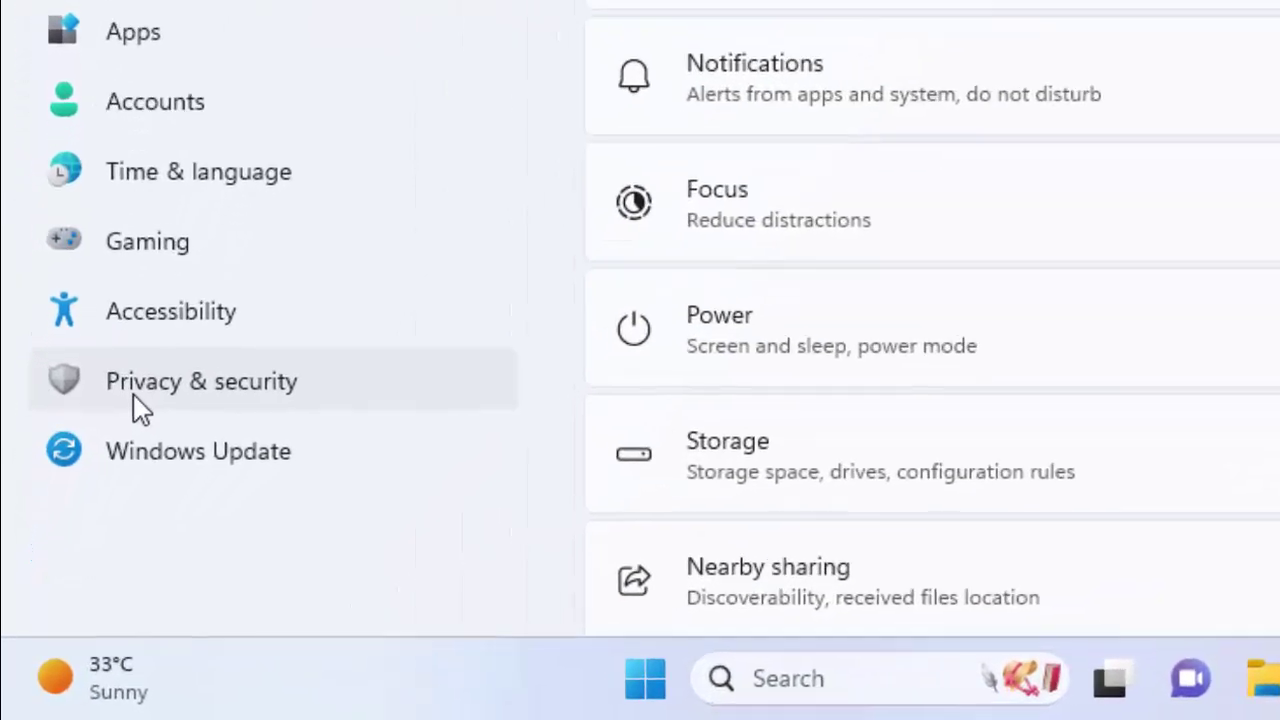
pyautogui.click(226, 440)
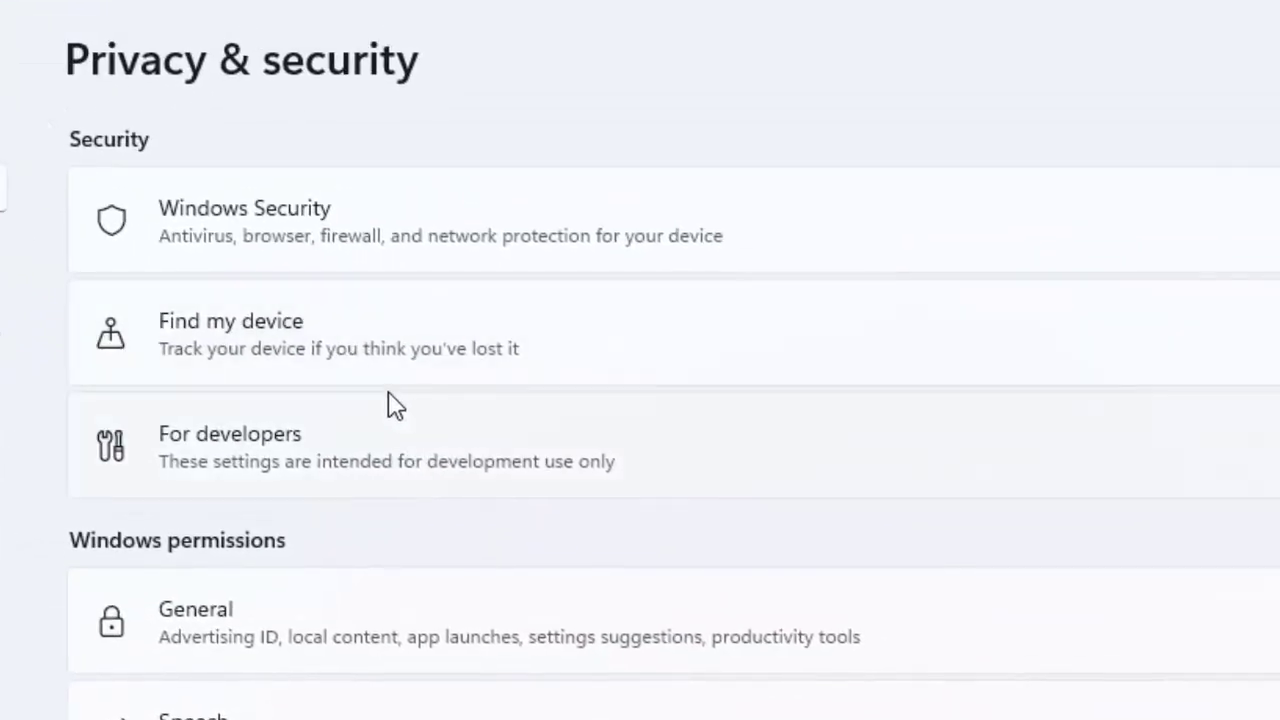
pyautogui.scroll(-10, 390, 404)
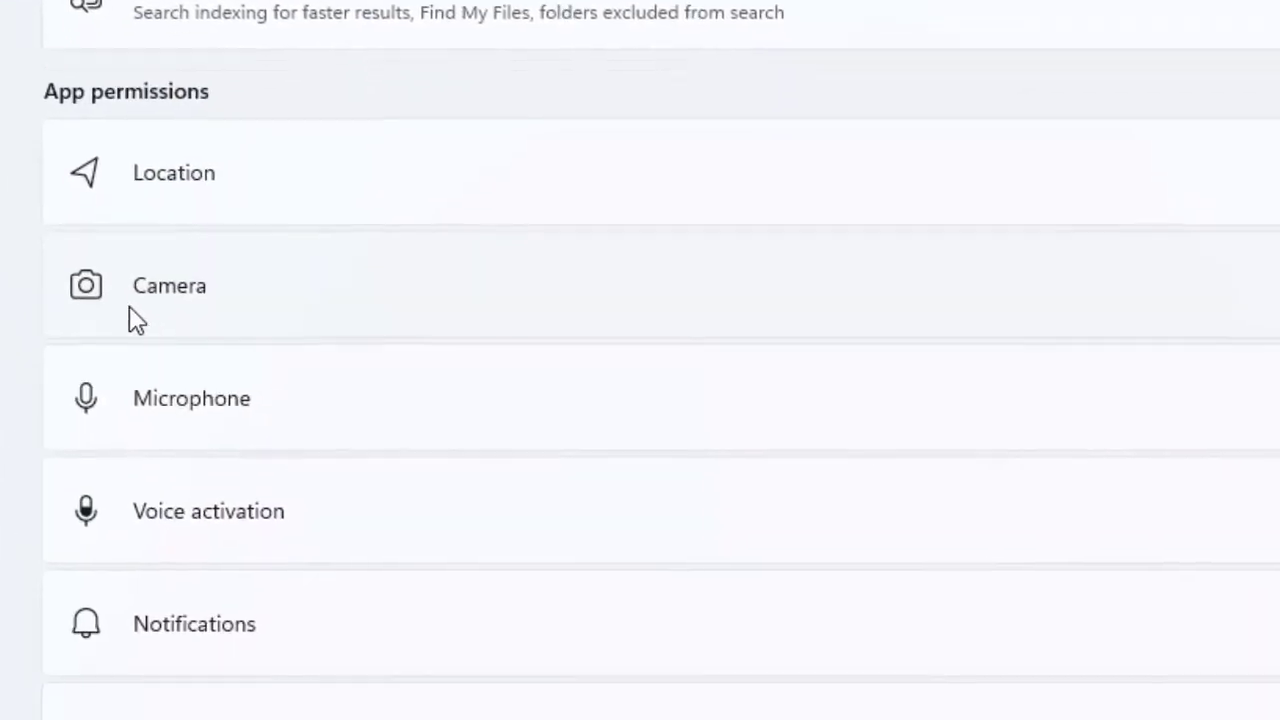
pyautogui.click(200, 310)
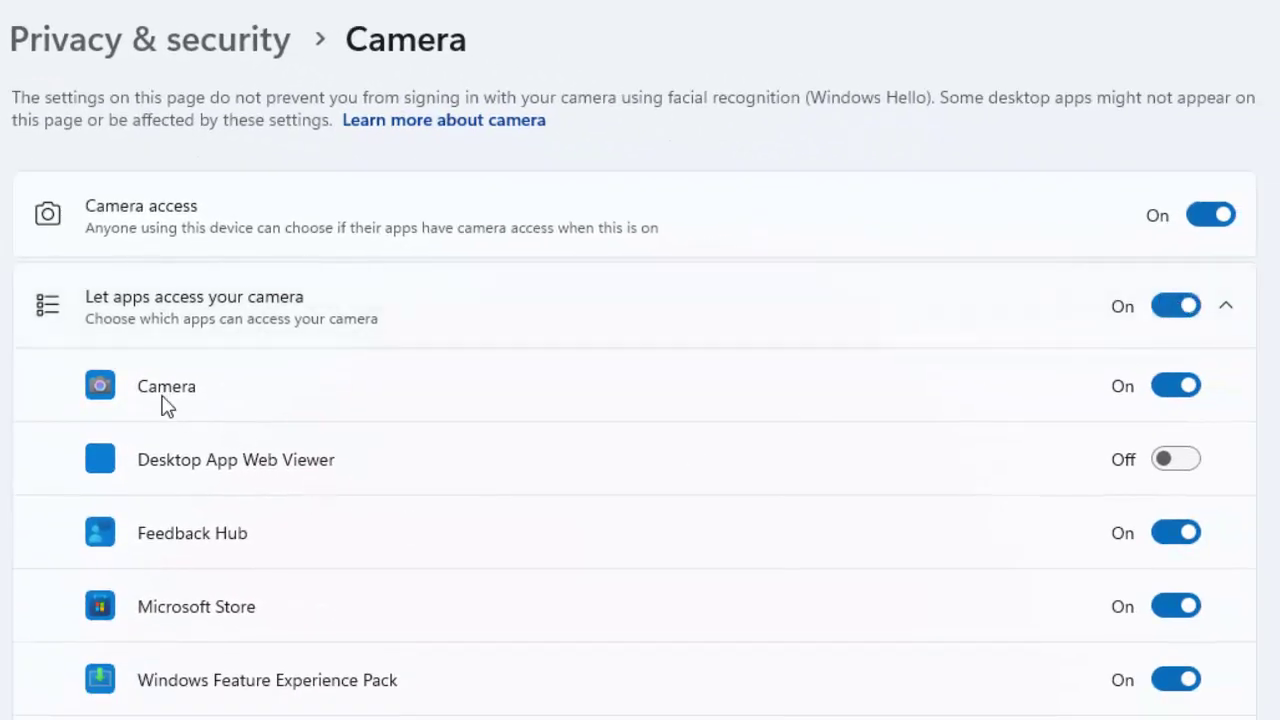
# - Check the camera access toggles and app list, then close Settings
pyautogui.scroll(-4, 272, 430)
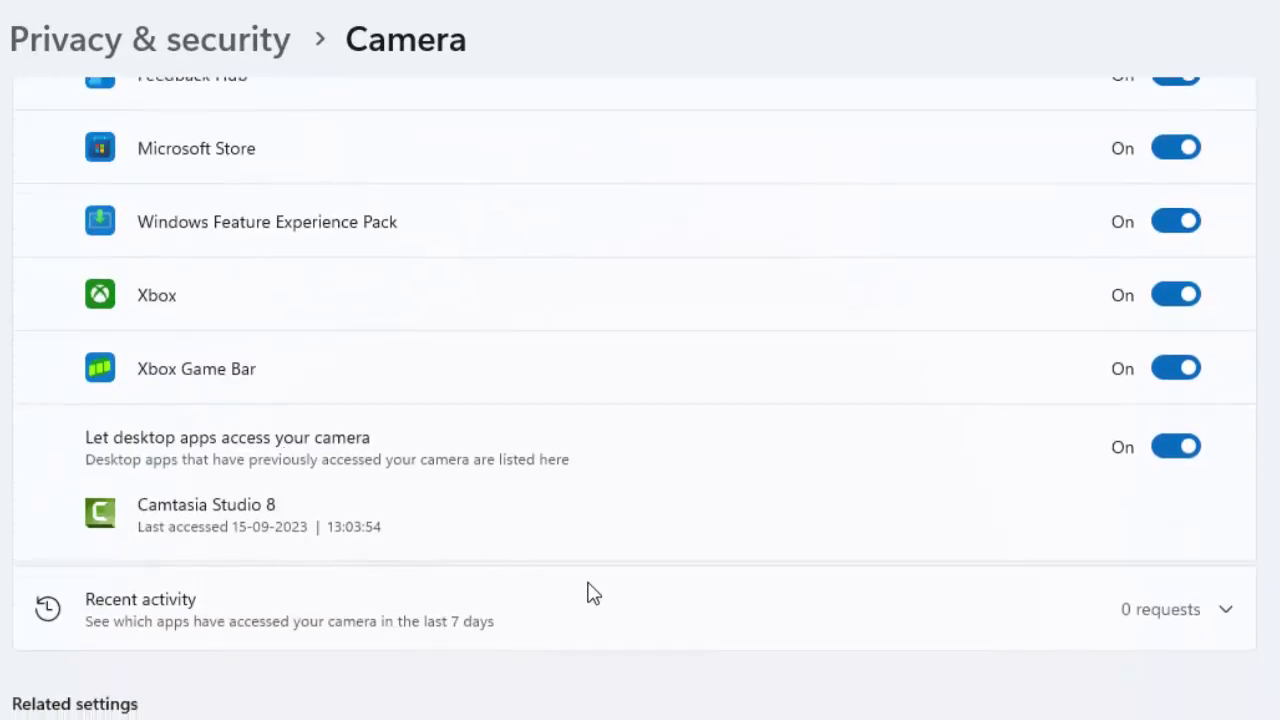
pyautogui.scroll(4, 580, 591)
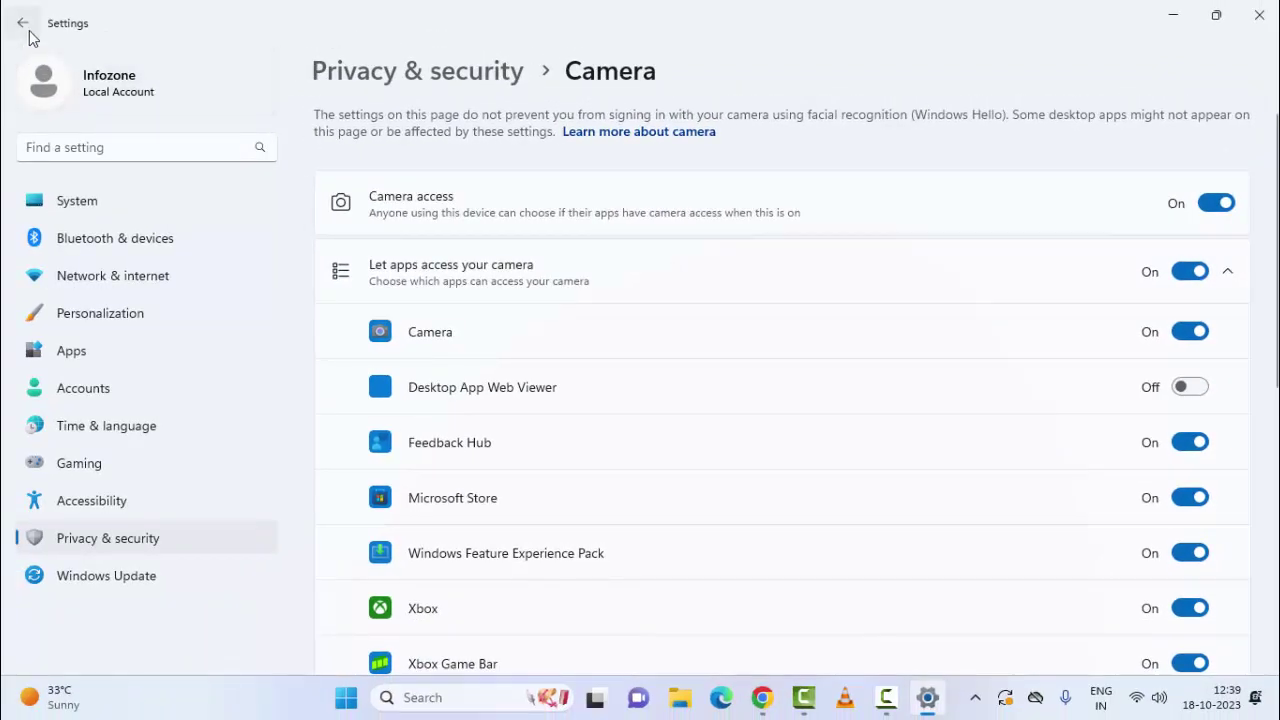
pyautogui.click(1259, 15)
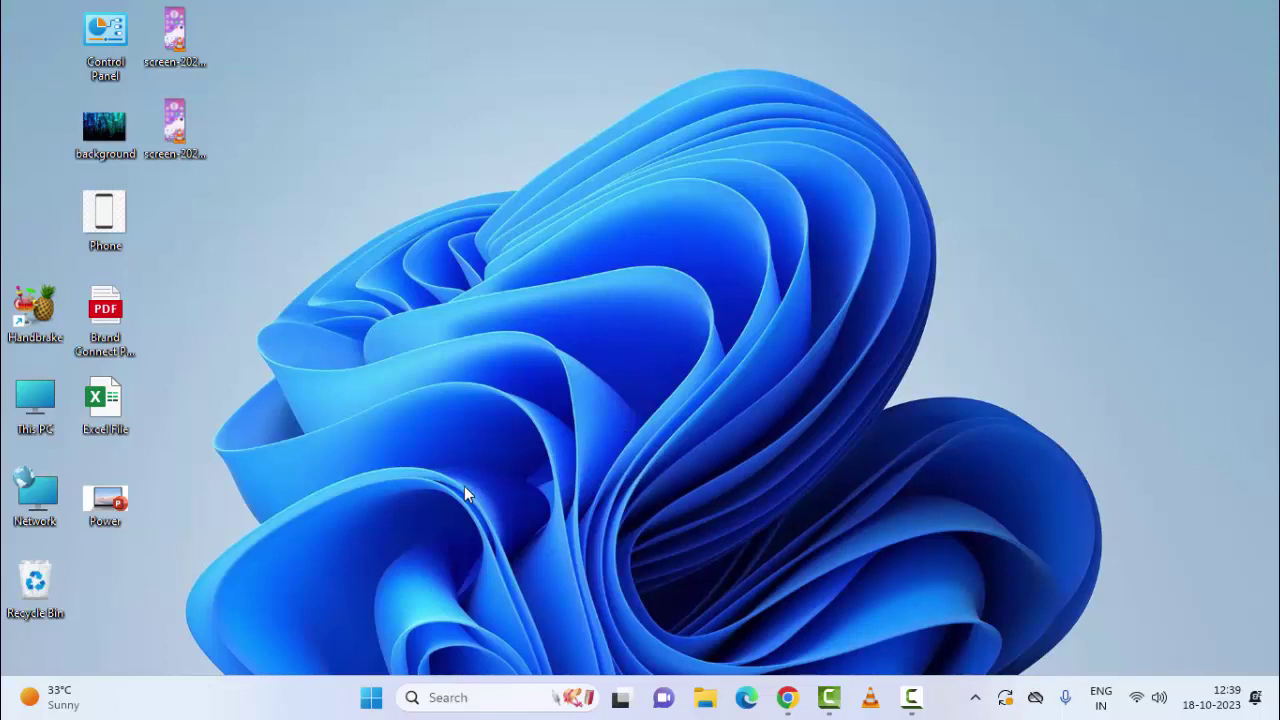
pyautogui.click(371, 697)
pyautogui.click(595, 280)
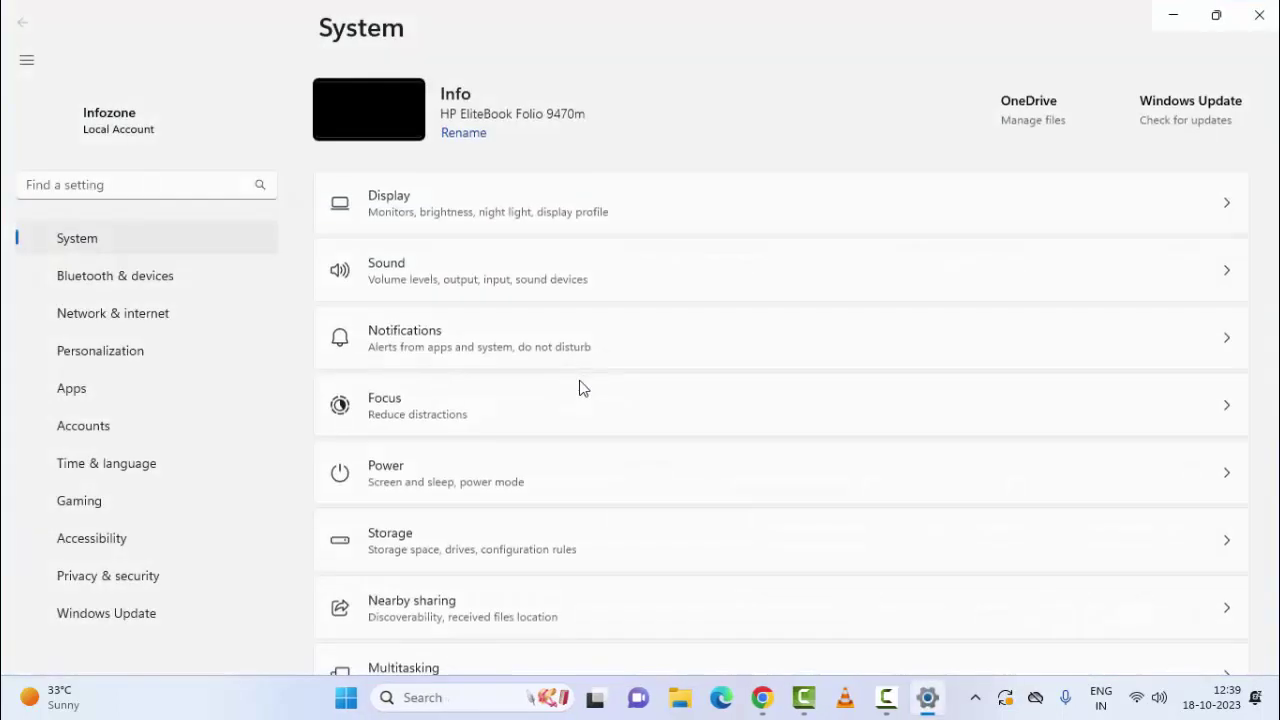
pyautogui.scroll(-5, 583, 388)
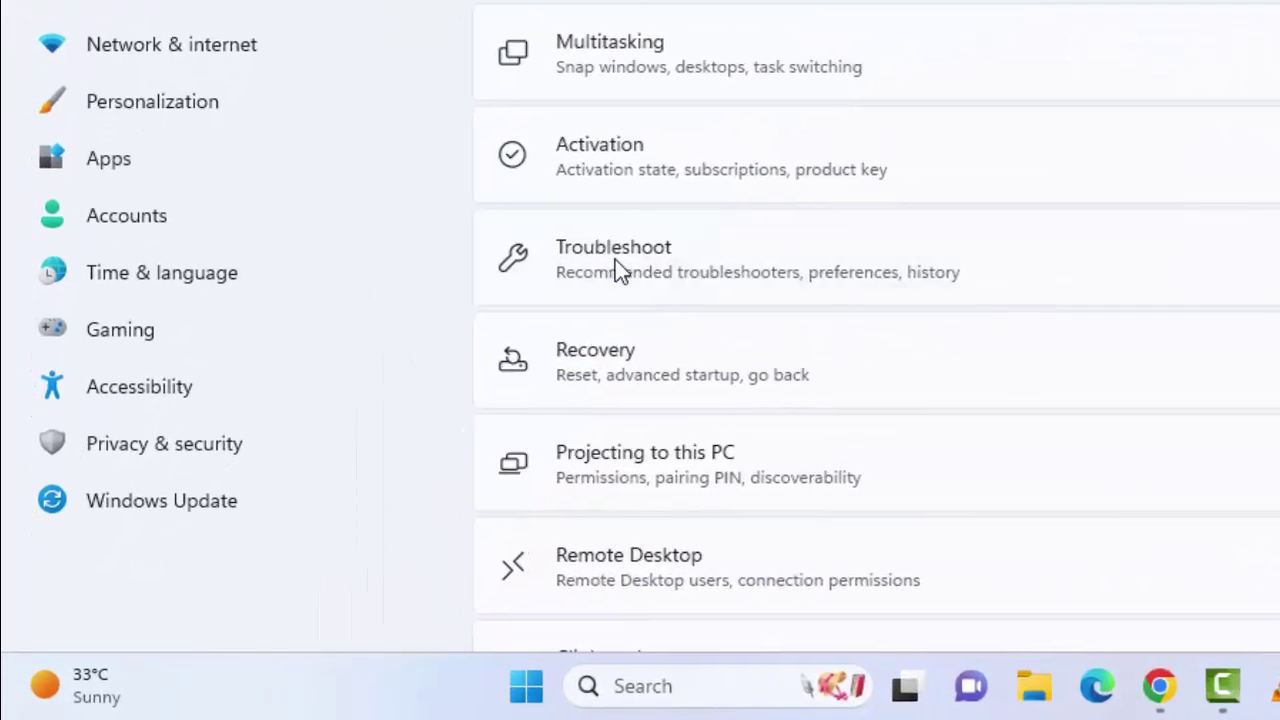
pyautogui.click(615, 259)
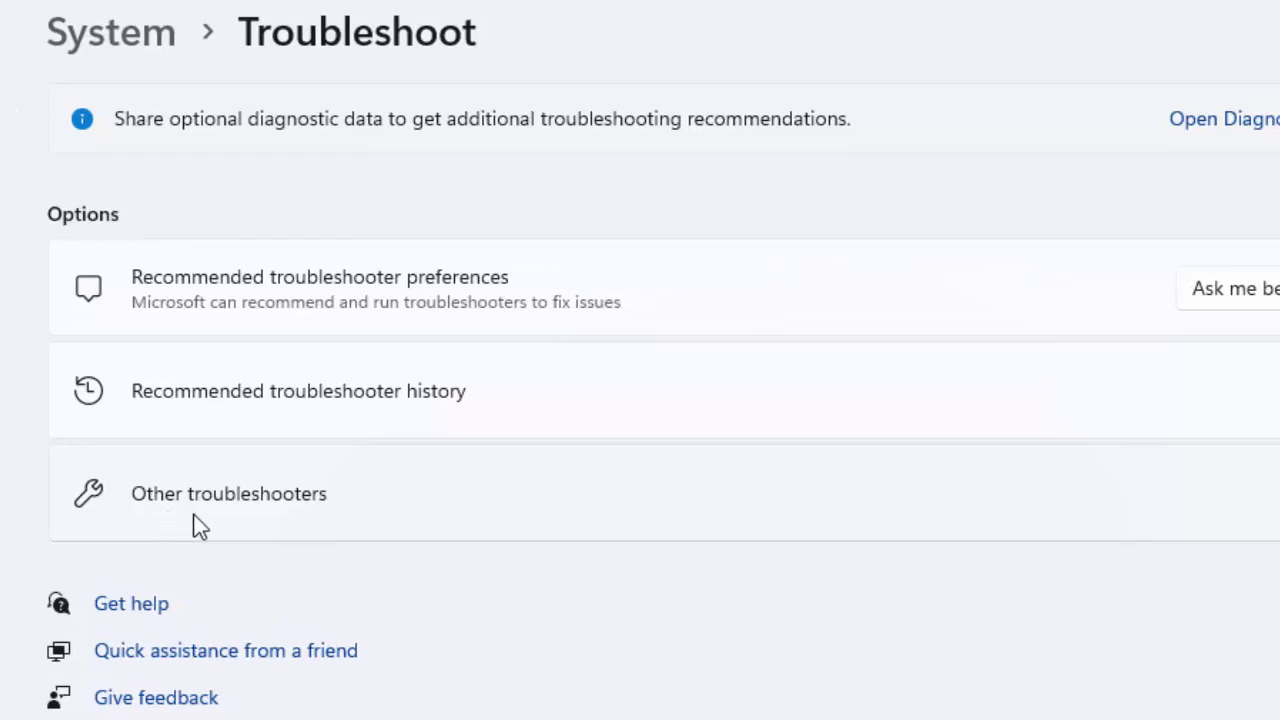
pyautogui.click(323, 516)
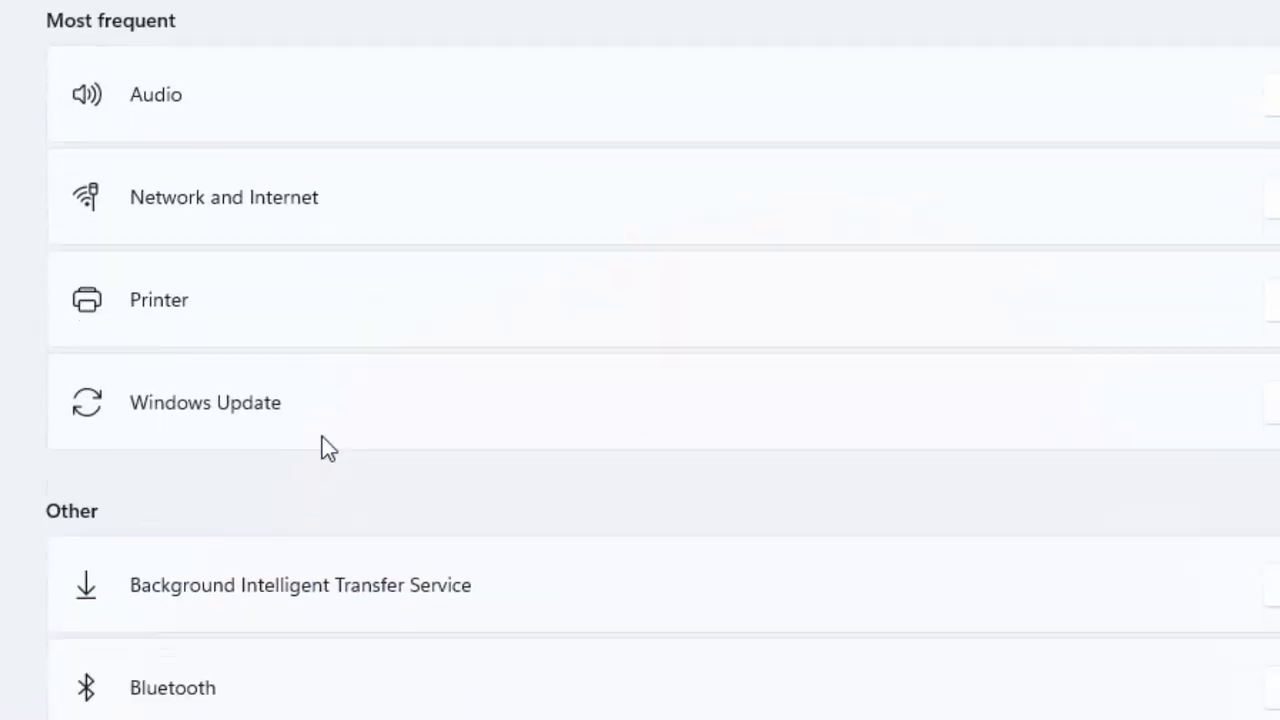
pyautogui.scroll(-2, 392, 80)
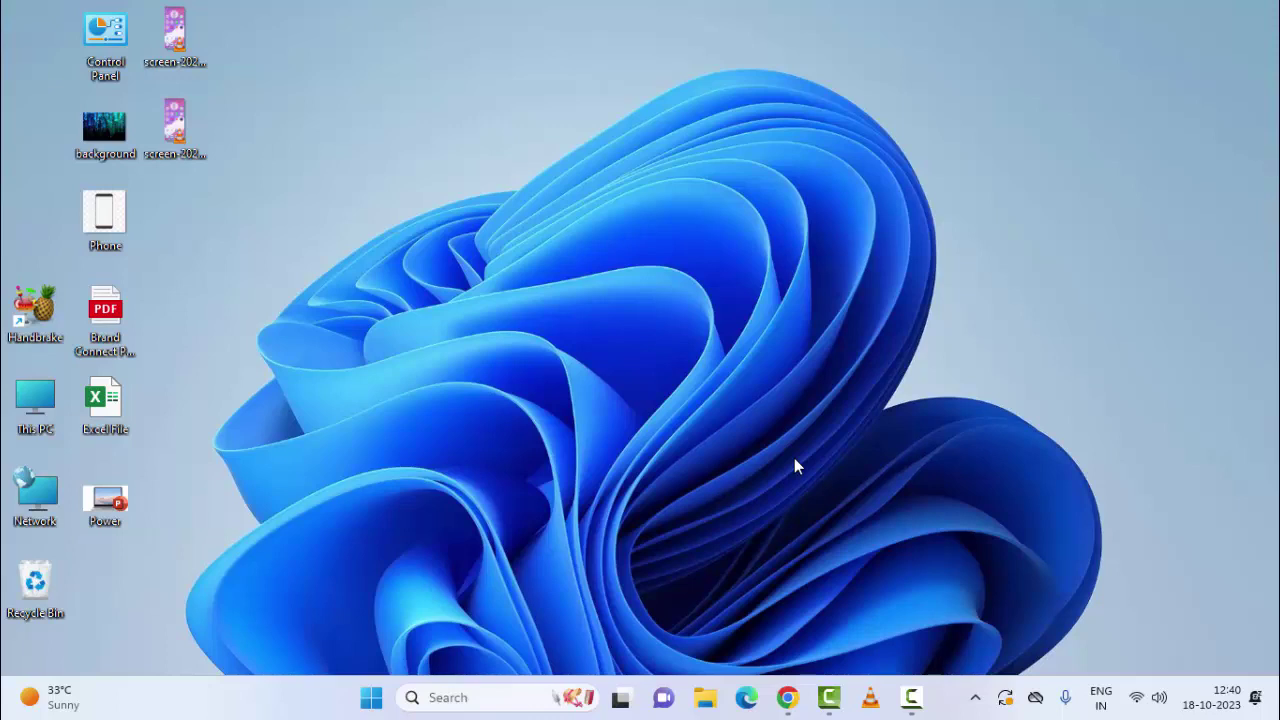
pyautogui.rightClick(373, 697)
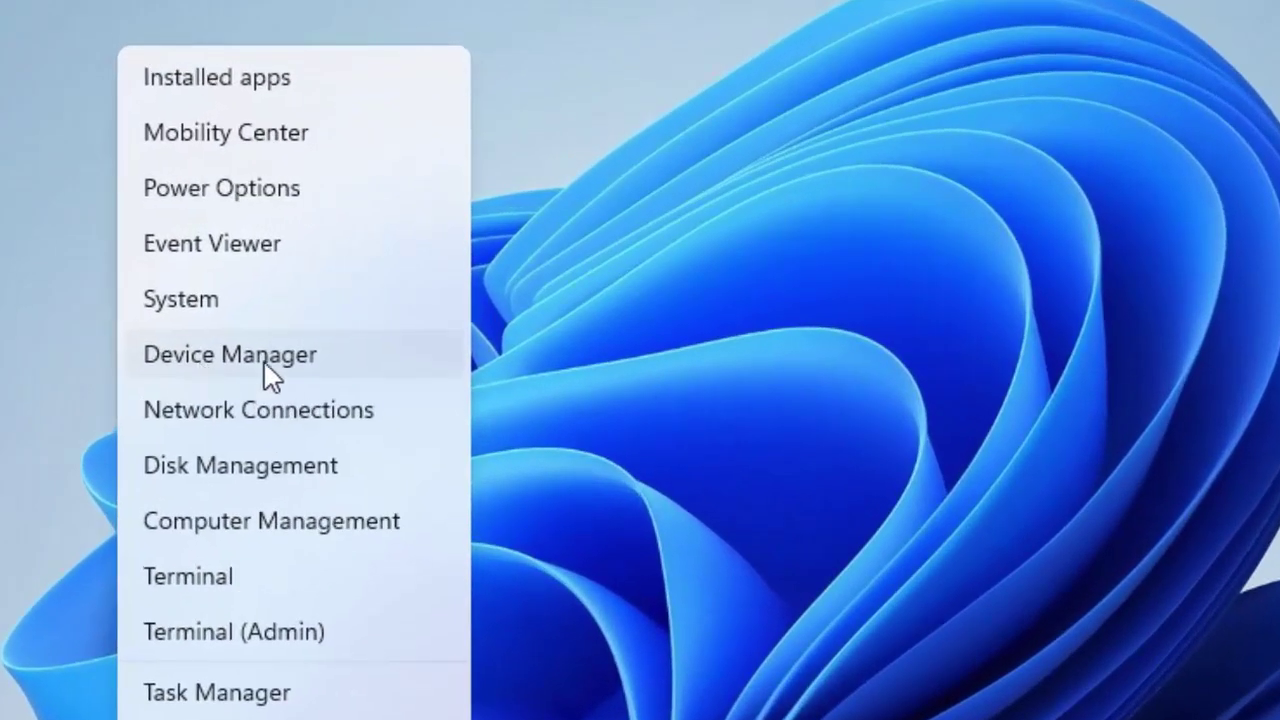
pyautogui.click(266, 360)
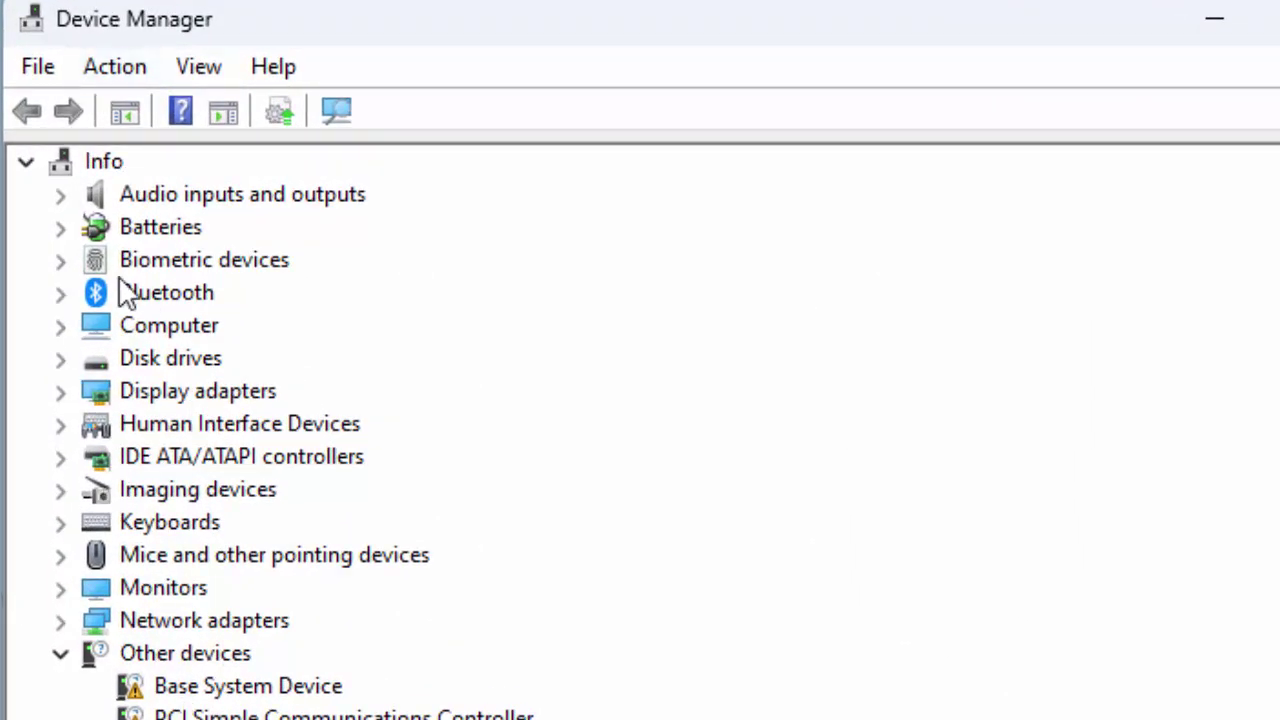
pyautogui.click(61, 293)
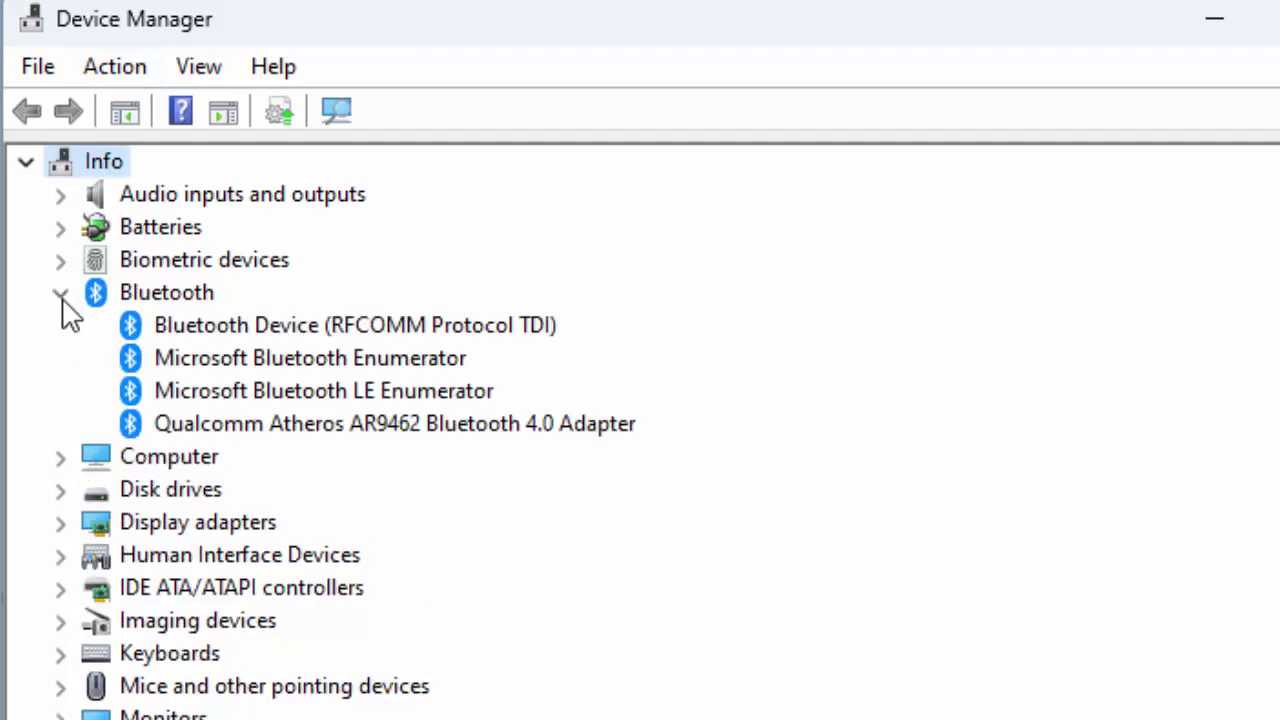
pyautogui.rightClick(220, 338)
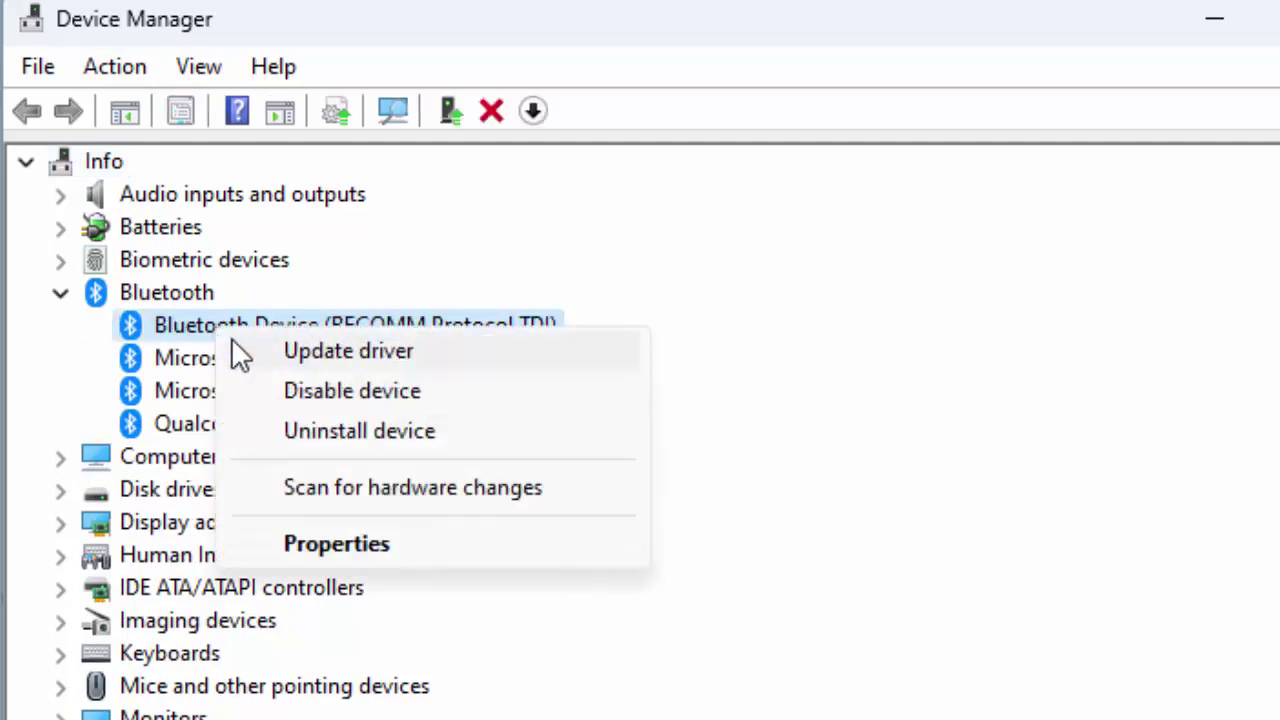
pyautogui.click(322, 551)
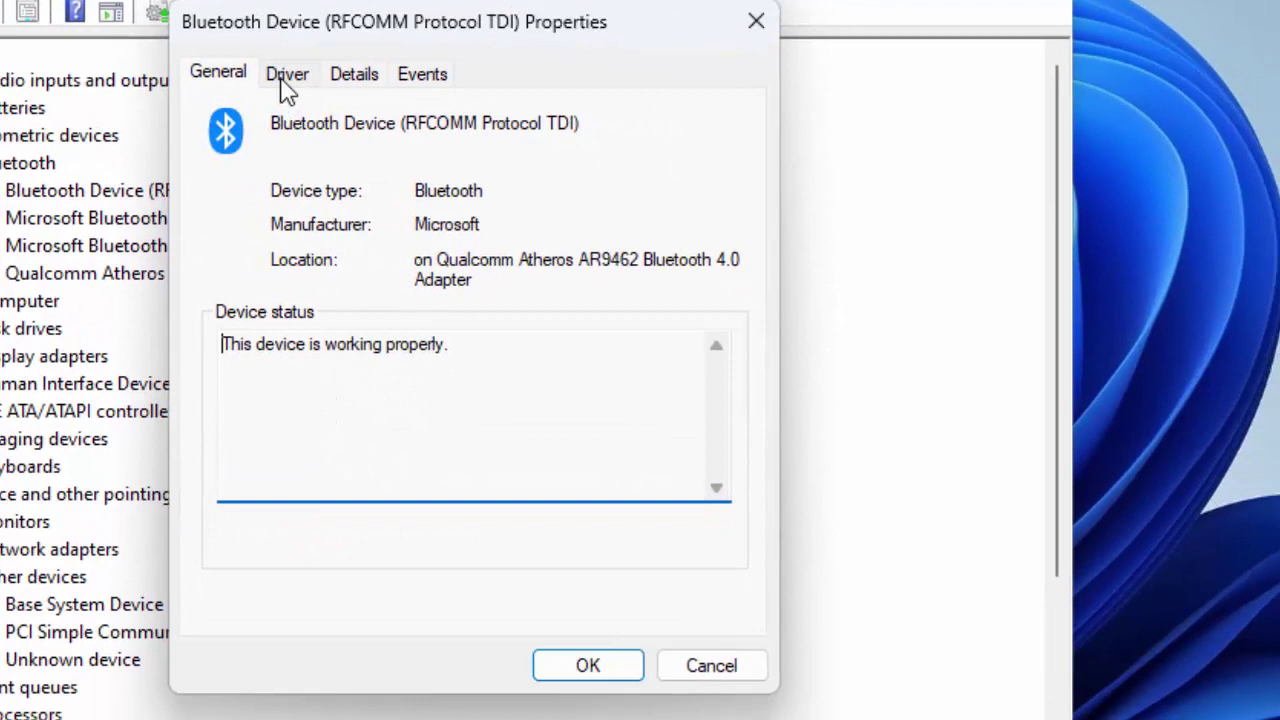
pyautogui.click(288, 78)
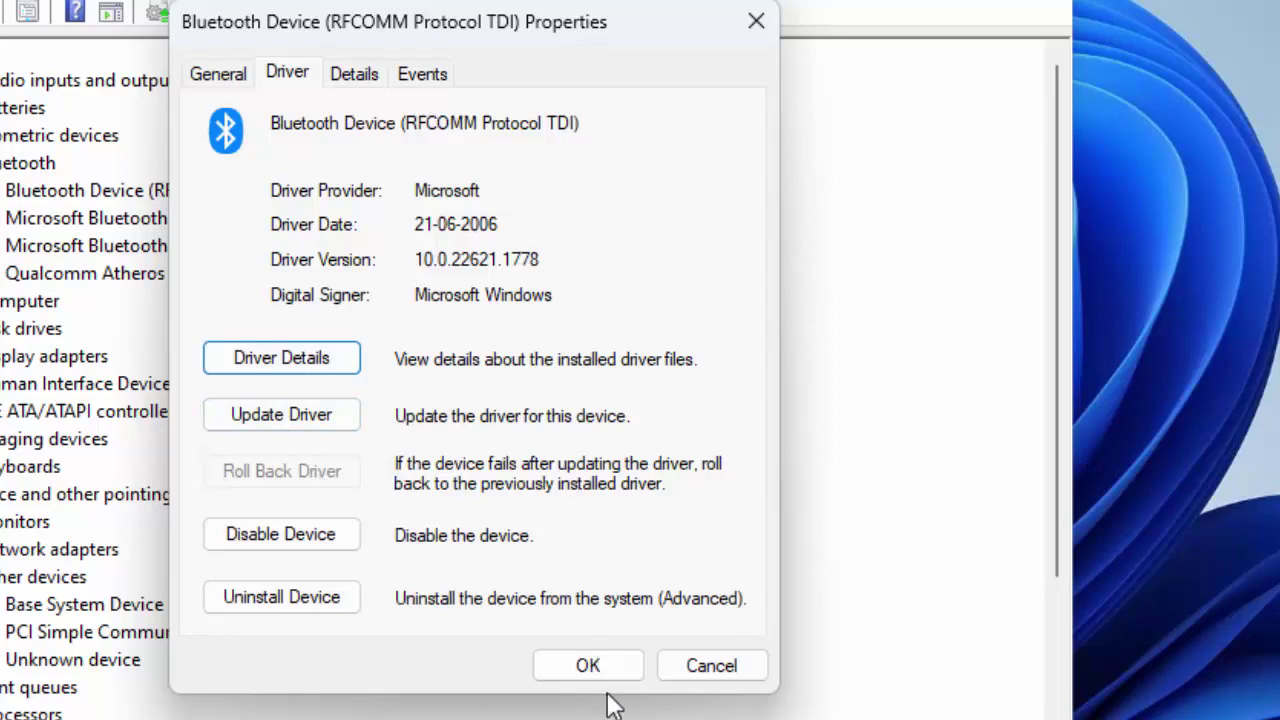
pyautogui.click(688, 668)
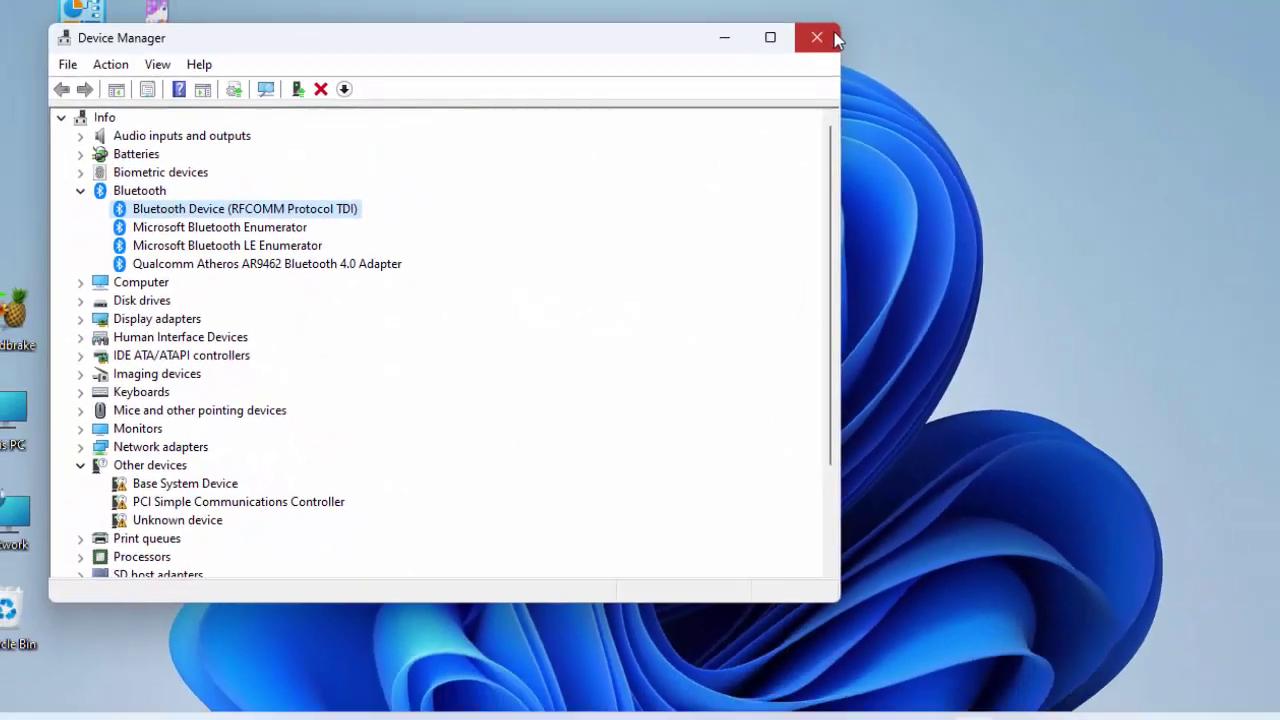
pyautogui.click(826, 37)
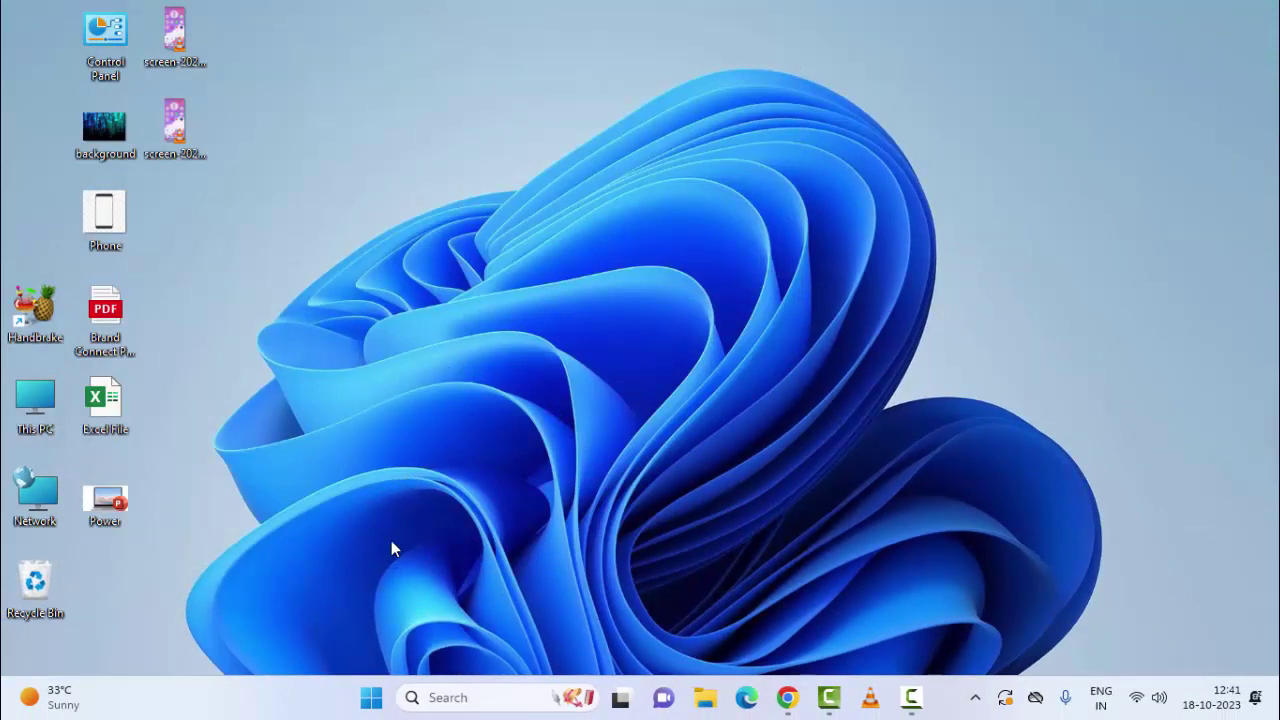
# - Reopen Device Manager from the Start context menu and expand the Computer category
pyautogui.rightClick(370, 697)
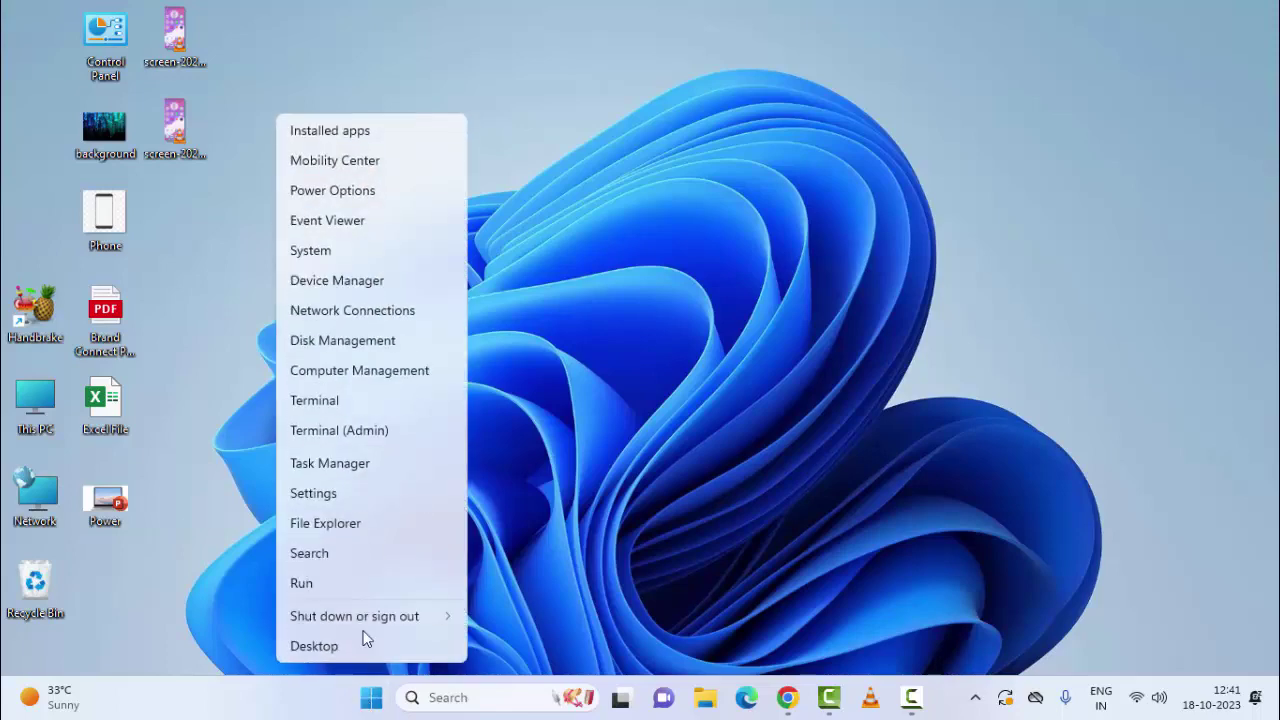
pyautogui.click(343, 285)
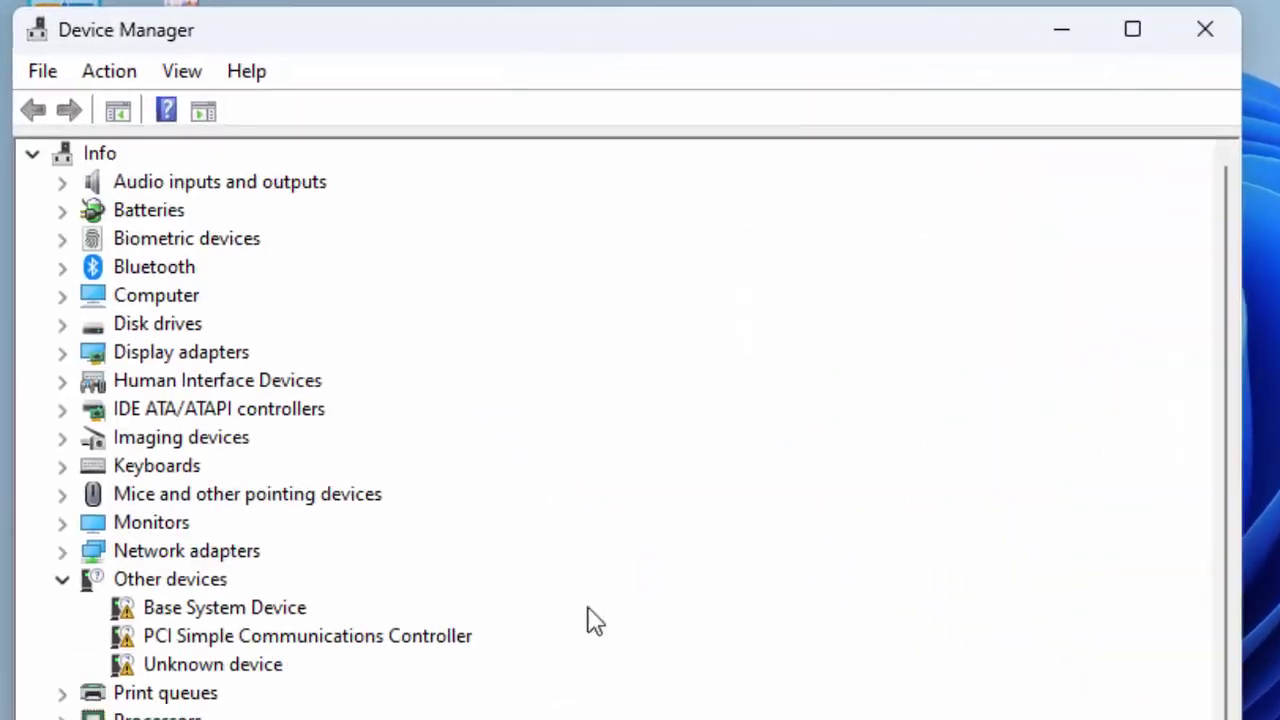
pyautogui.click(51, 318)
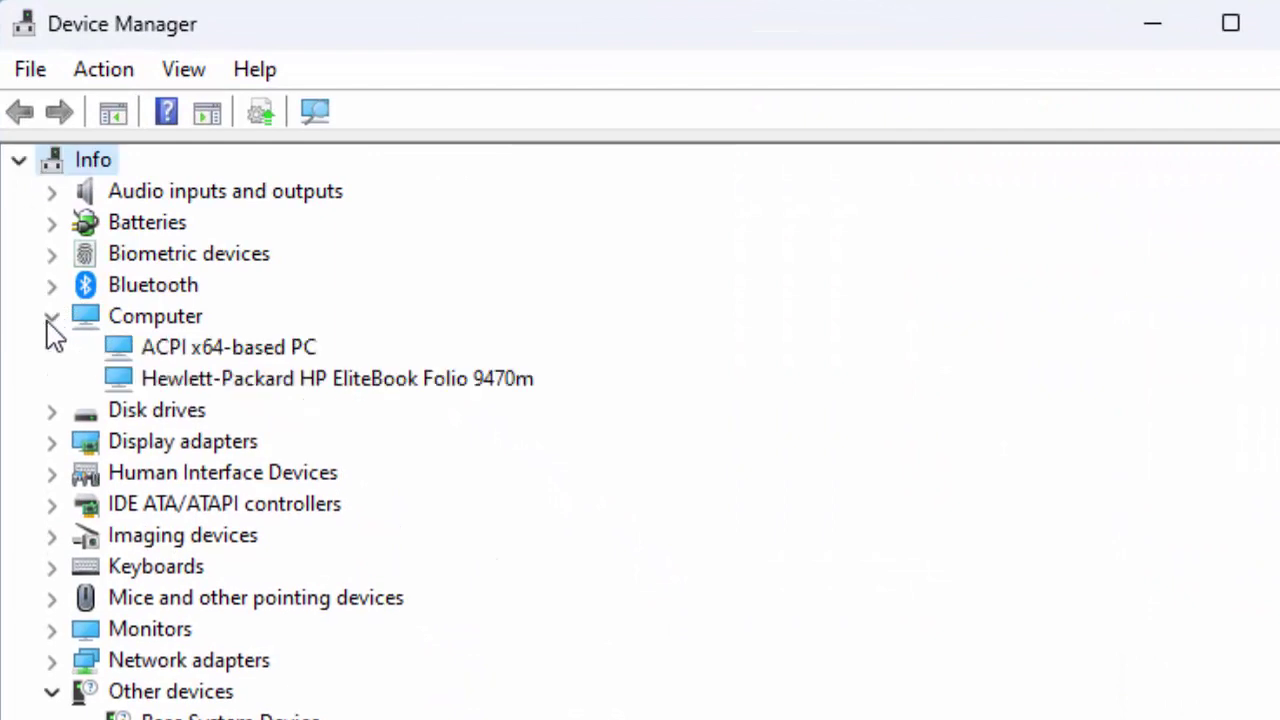
# - Search automatically for a newer ACPI x64-based PC driver, confirming the best one is installed
pyautogui.rightClick(203, 352)
pyautogui.click(152, 360)
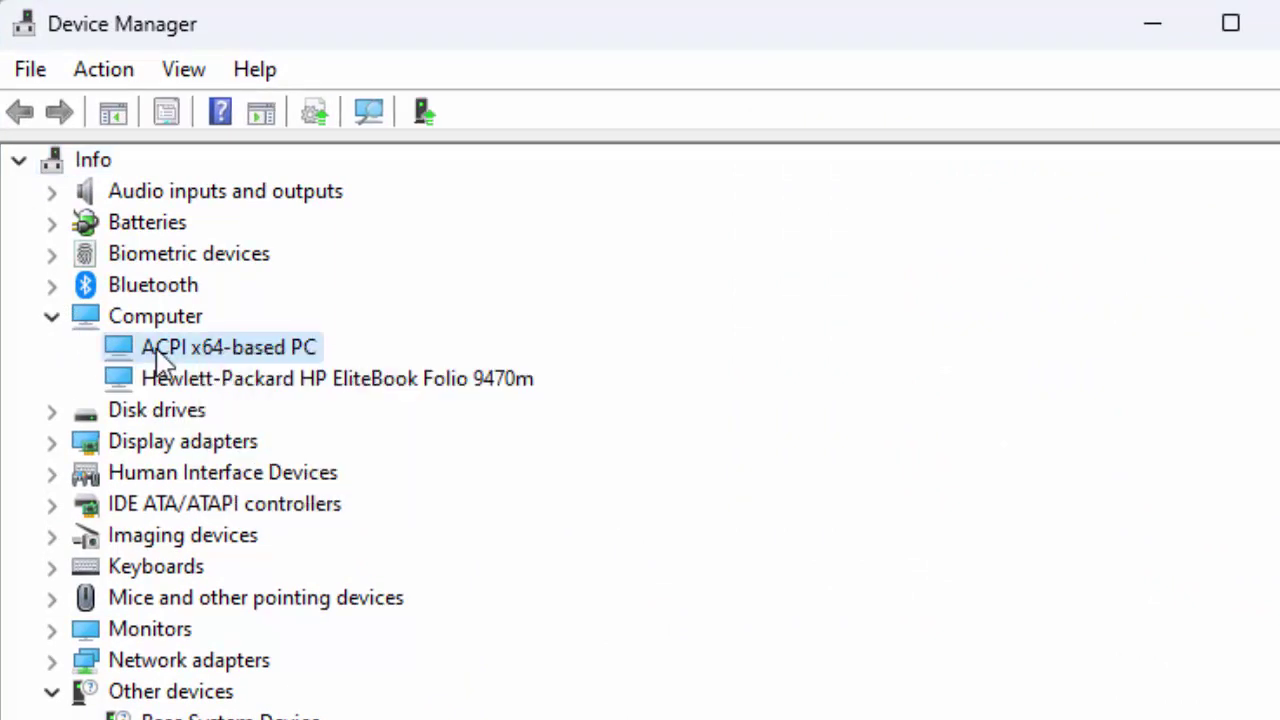
pyautogui.rightClick(166, 356)
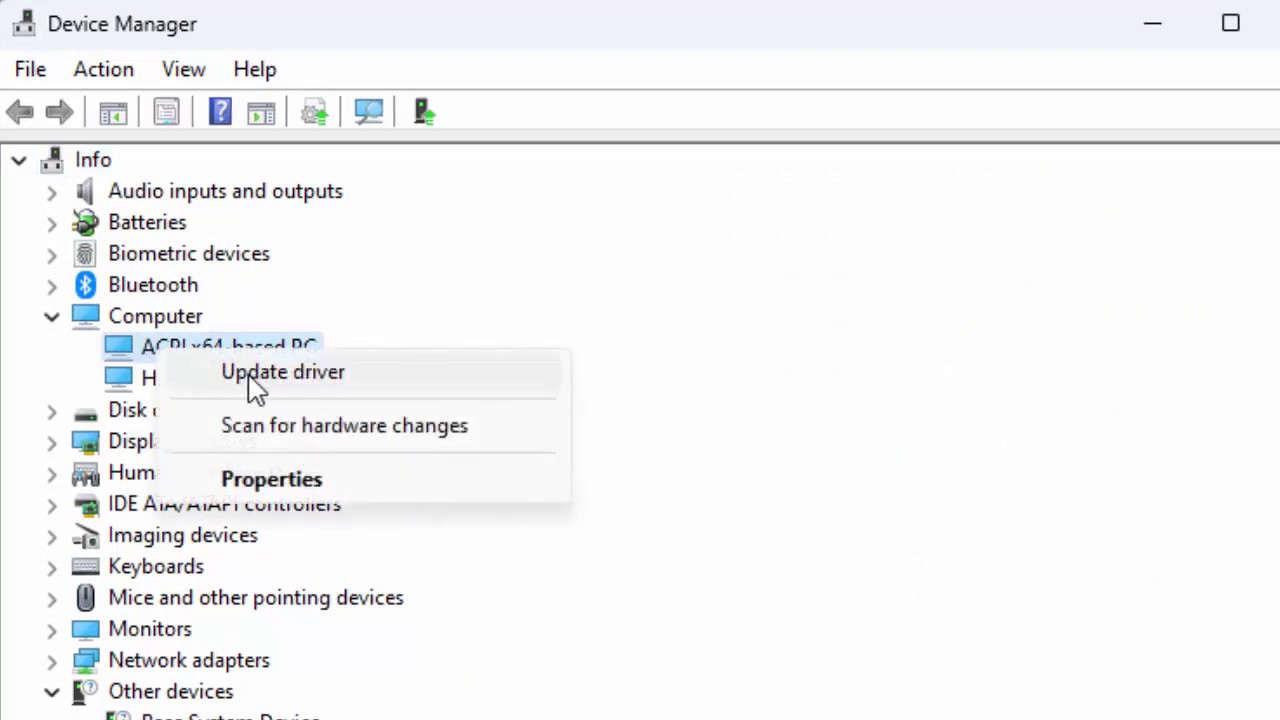
pyautogui.click(340, 378)
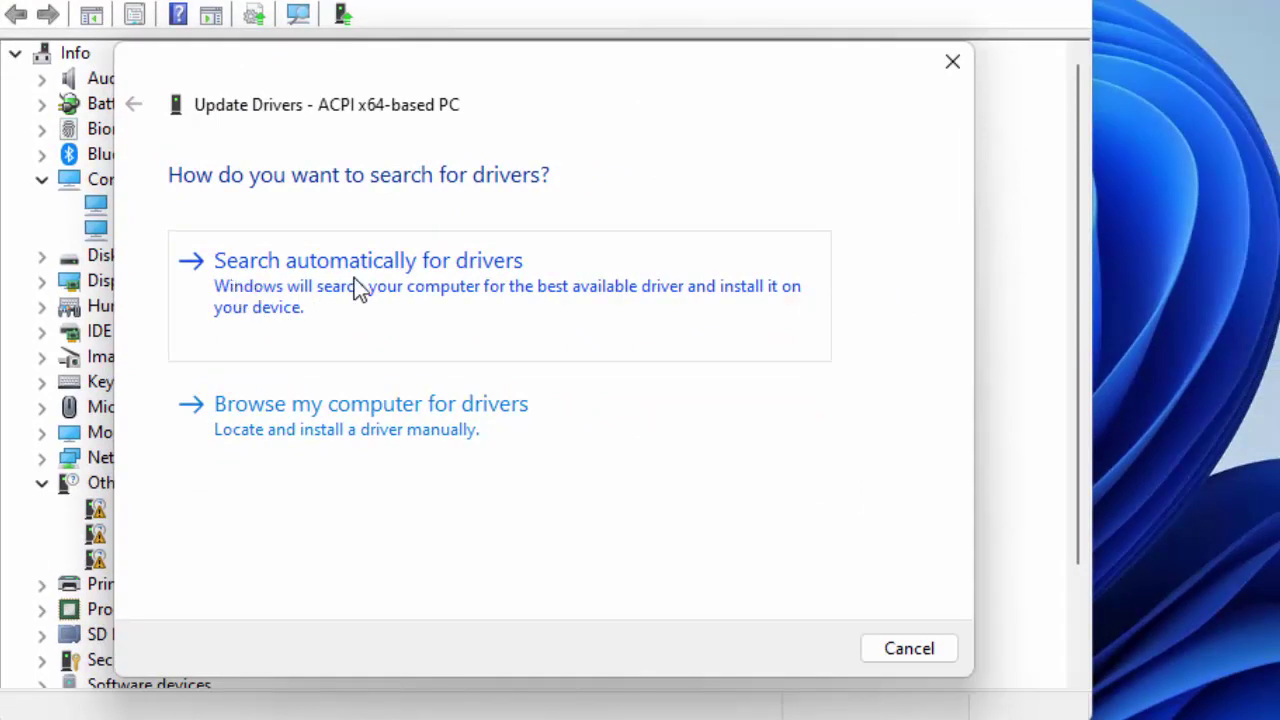
pyautogui.click(456, 288)
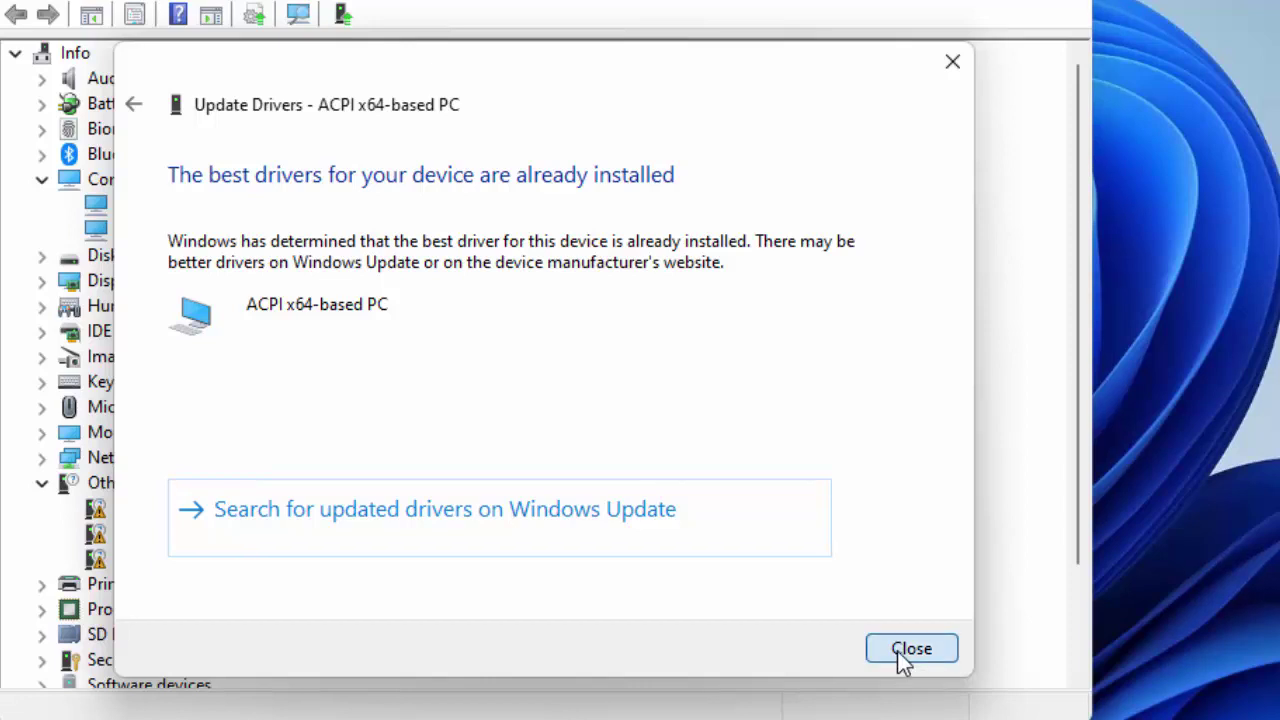
pyautogui.click(897, 651)
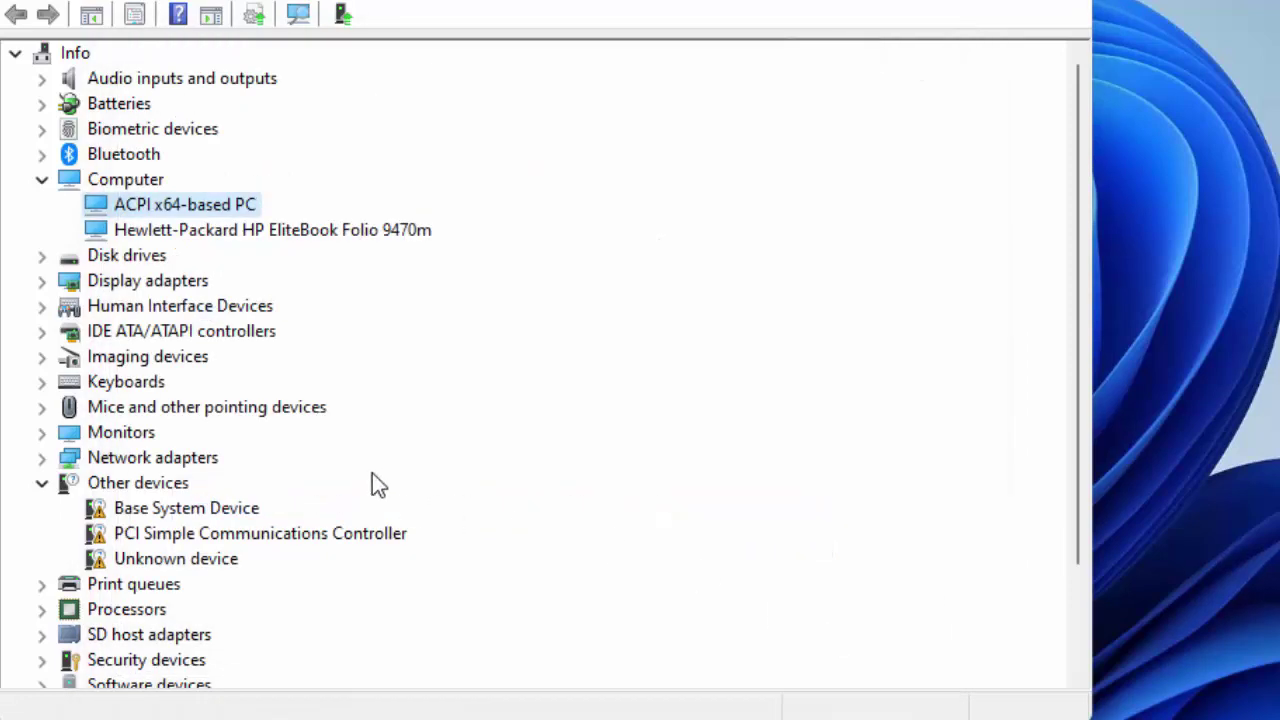
pyautogui.rightClick(186, 207)
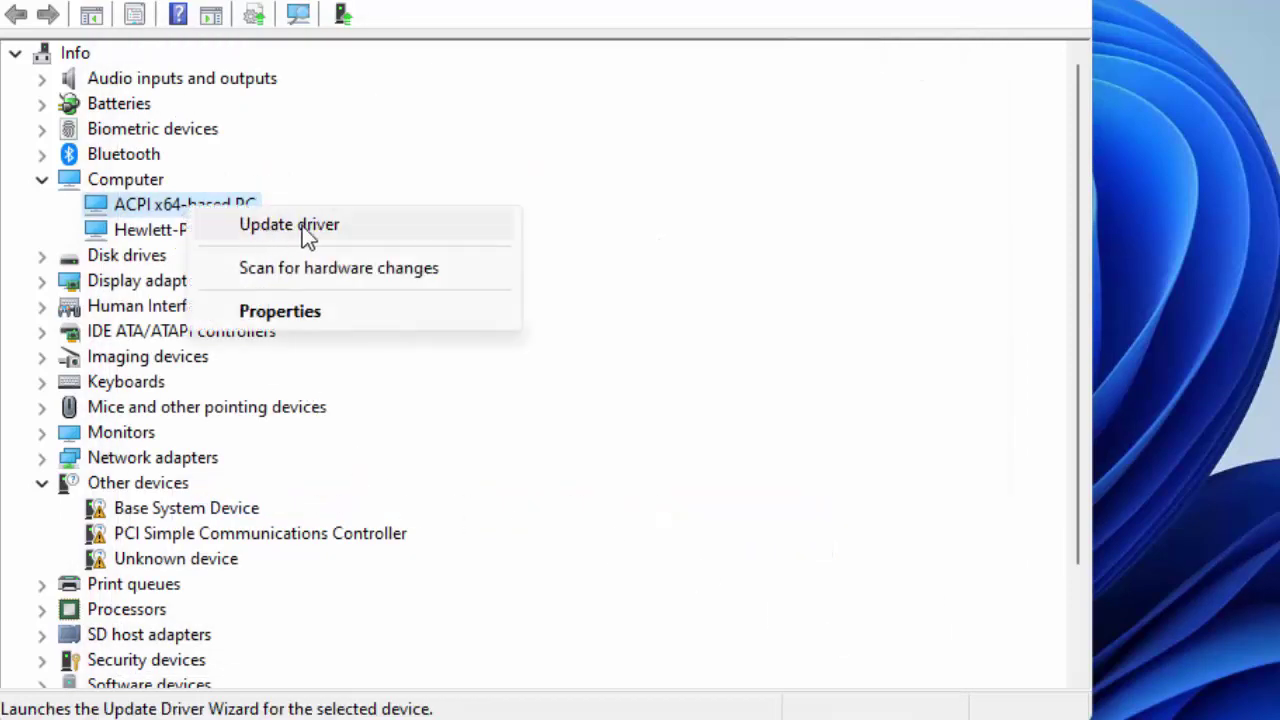
pyautogui.click(302, 226)
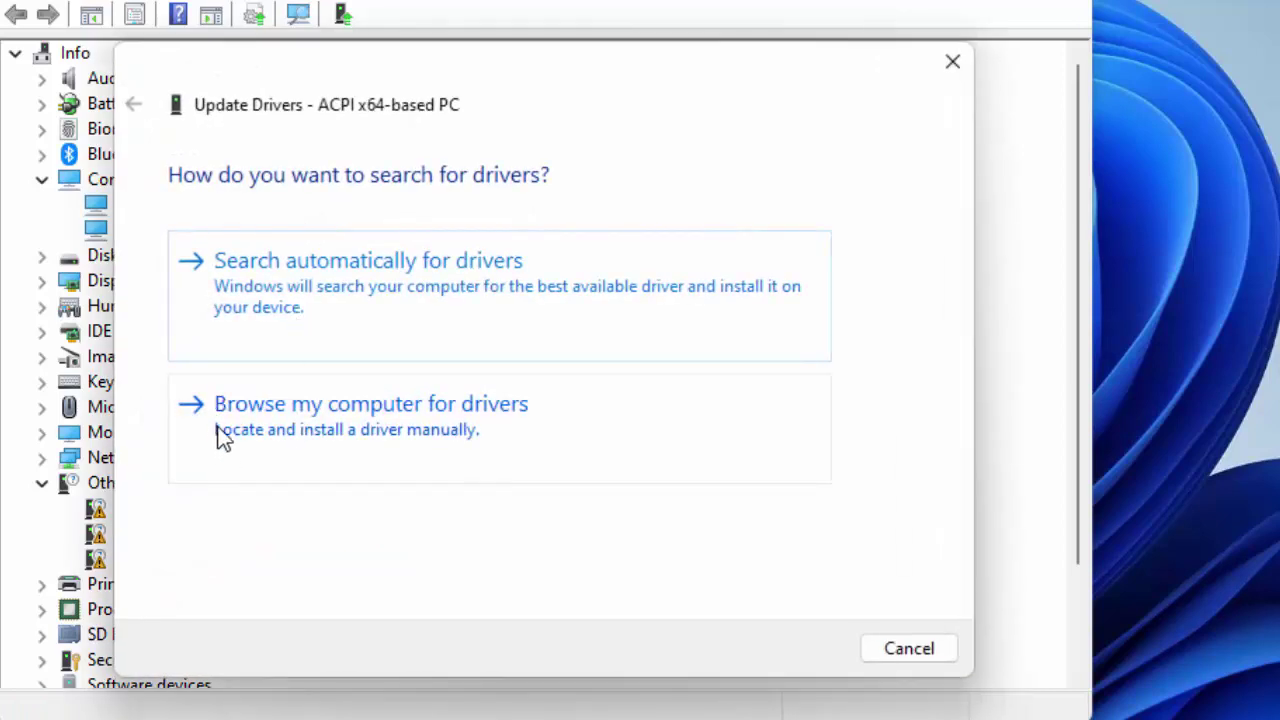
pyautogui.click(458, 418)
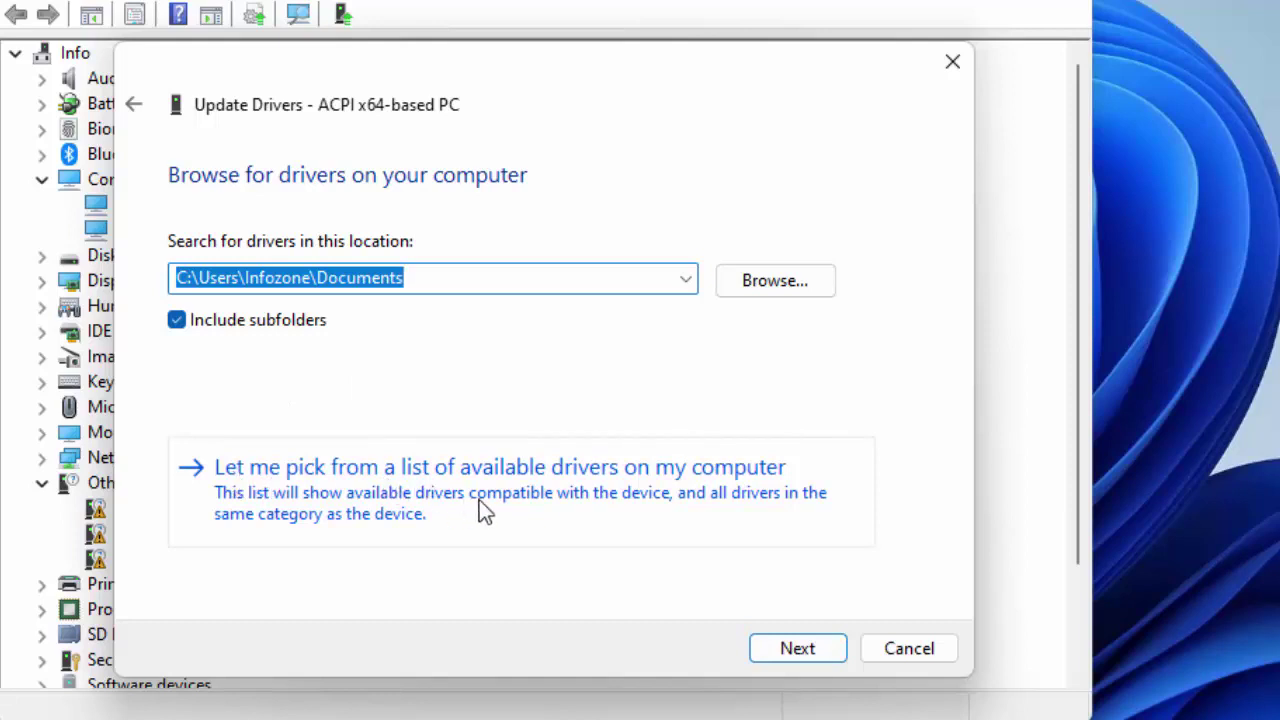
pyautogui.click(726, 491)
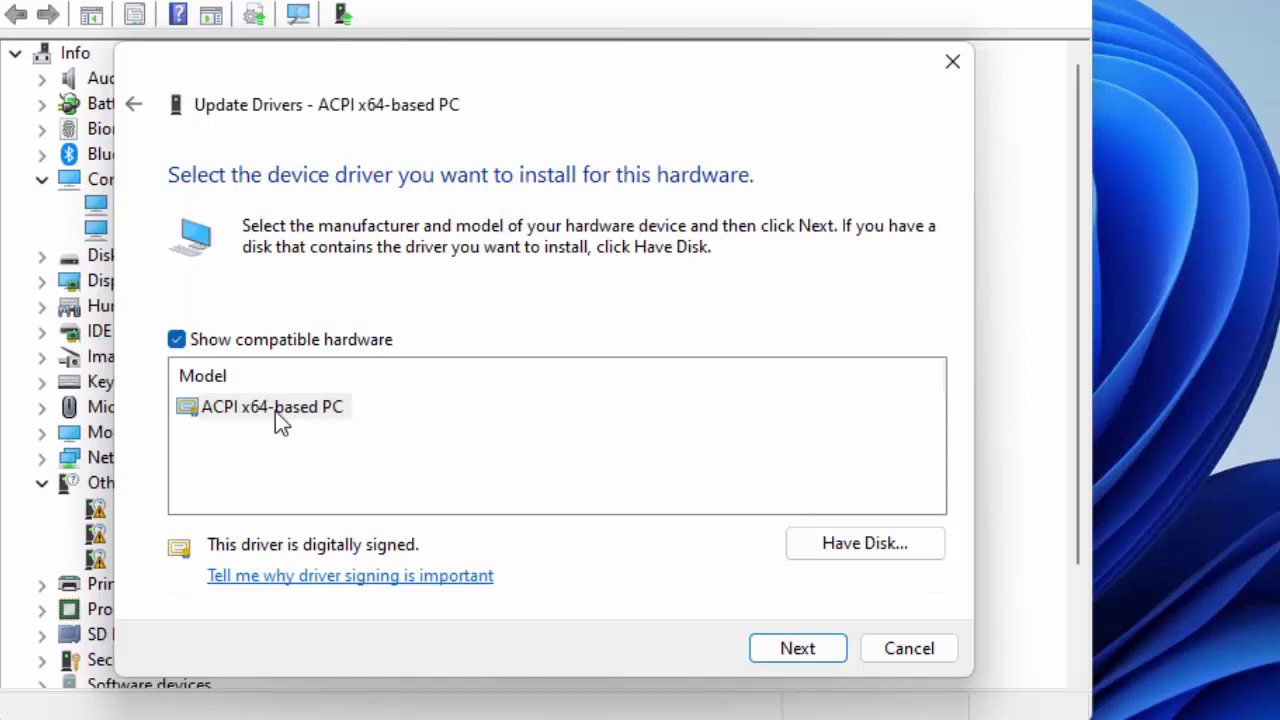
pyautogui.click(275, 411)
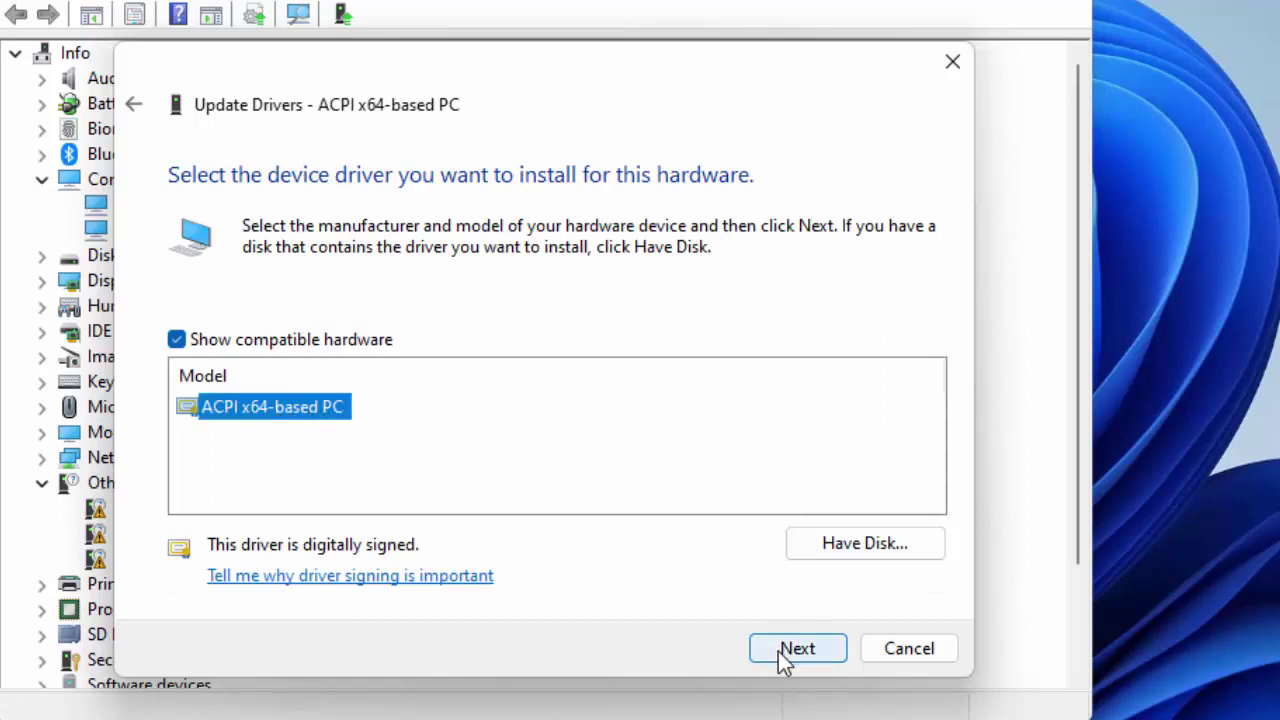
pyautogui.click(898, 655)
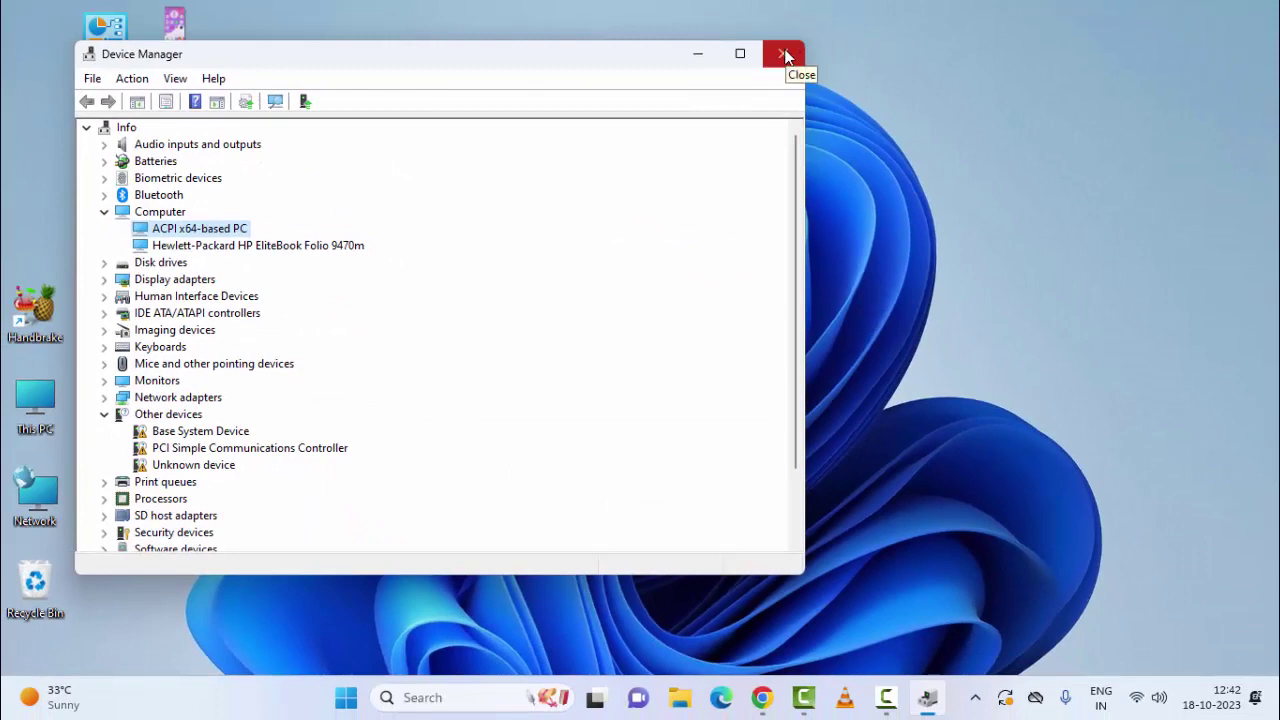
# - Restart Device Manager and expand Bluetooth to list its four devices
pyautogui.click(784, 54)
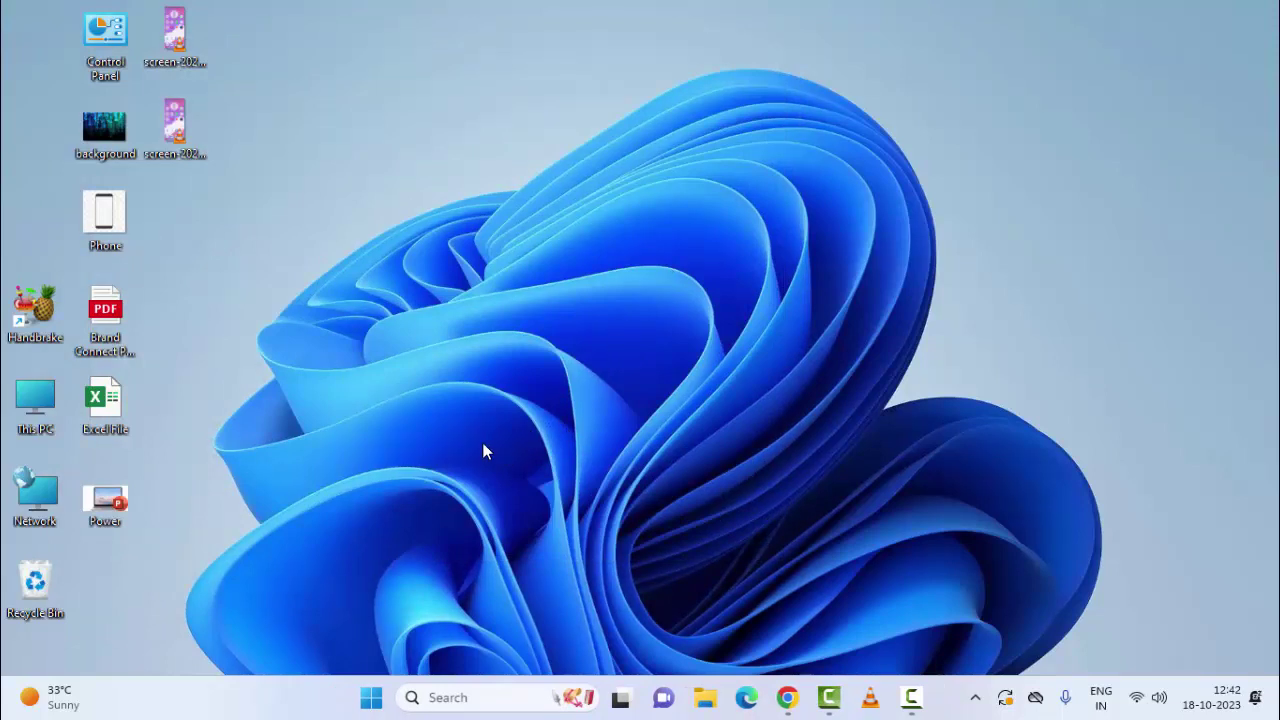
pyautogui.rightClick(371, 697)
pyautogui.click(326, 283)
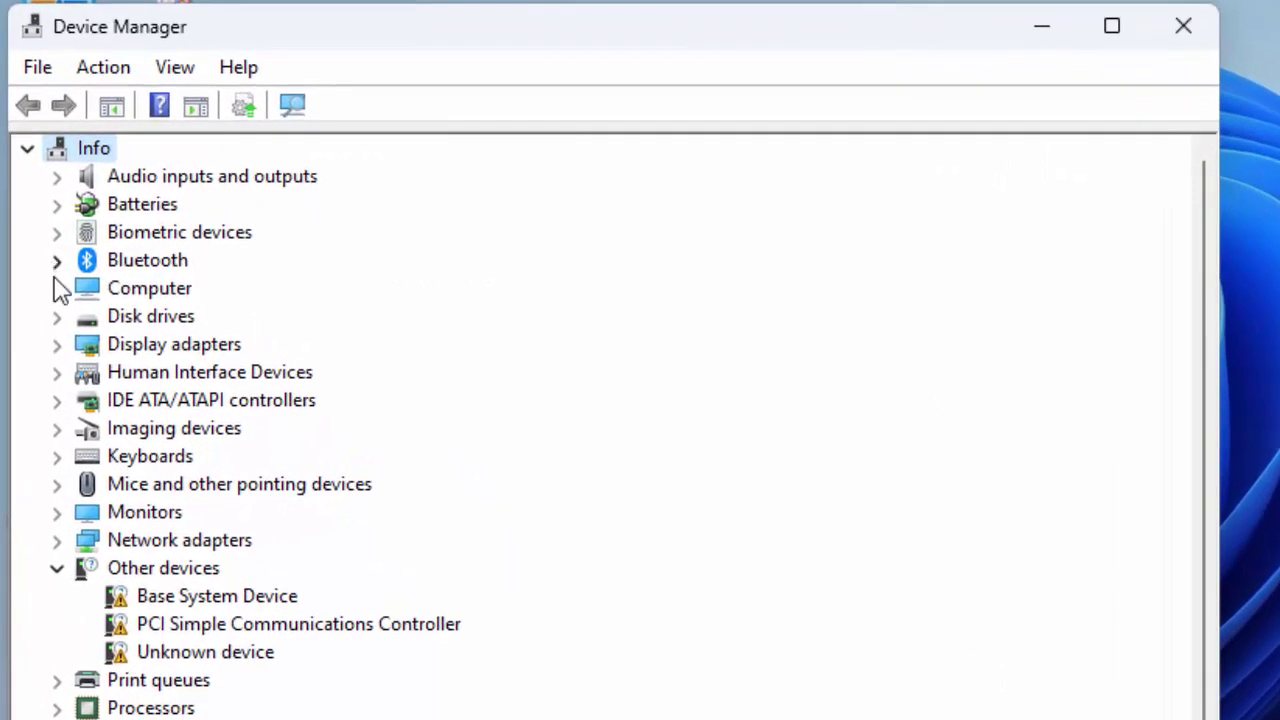
pyautogui.click(97, 231)
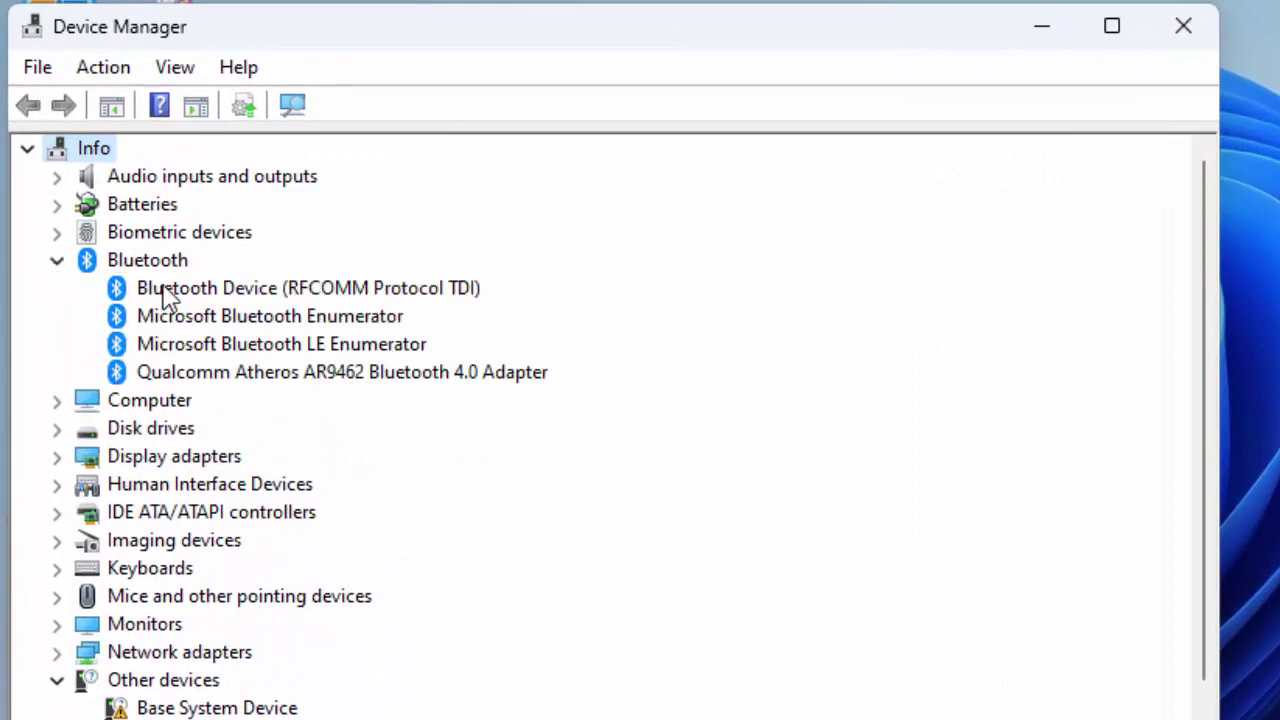
# - Review the RFCOMM Protocol TDI device's options and the Action menu without choosing anything, then close Device Manager
pyautogui.rightClick(166, 292)
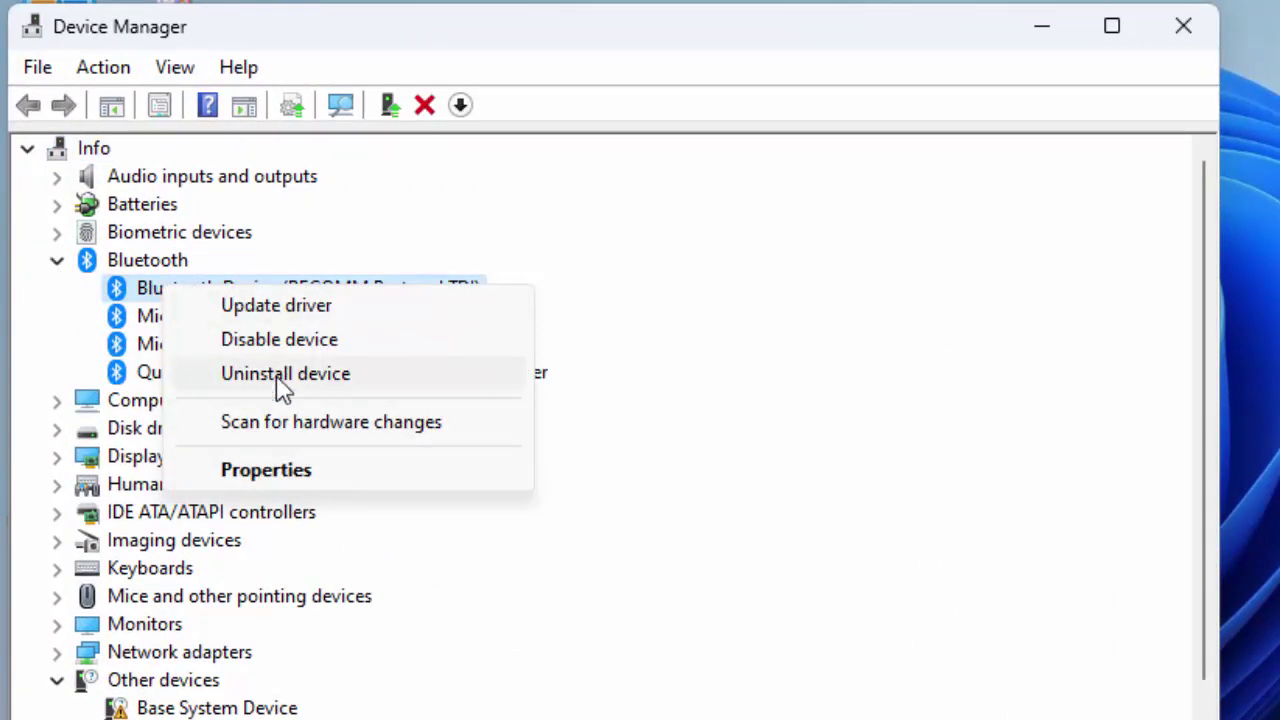
pyautogui.click(771, 474)
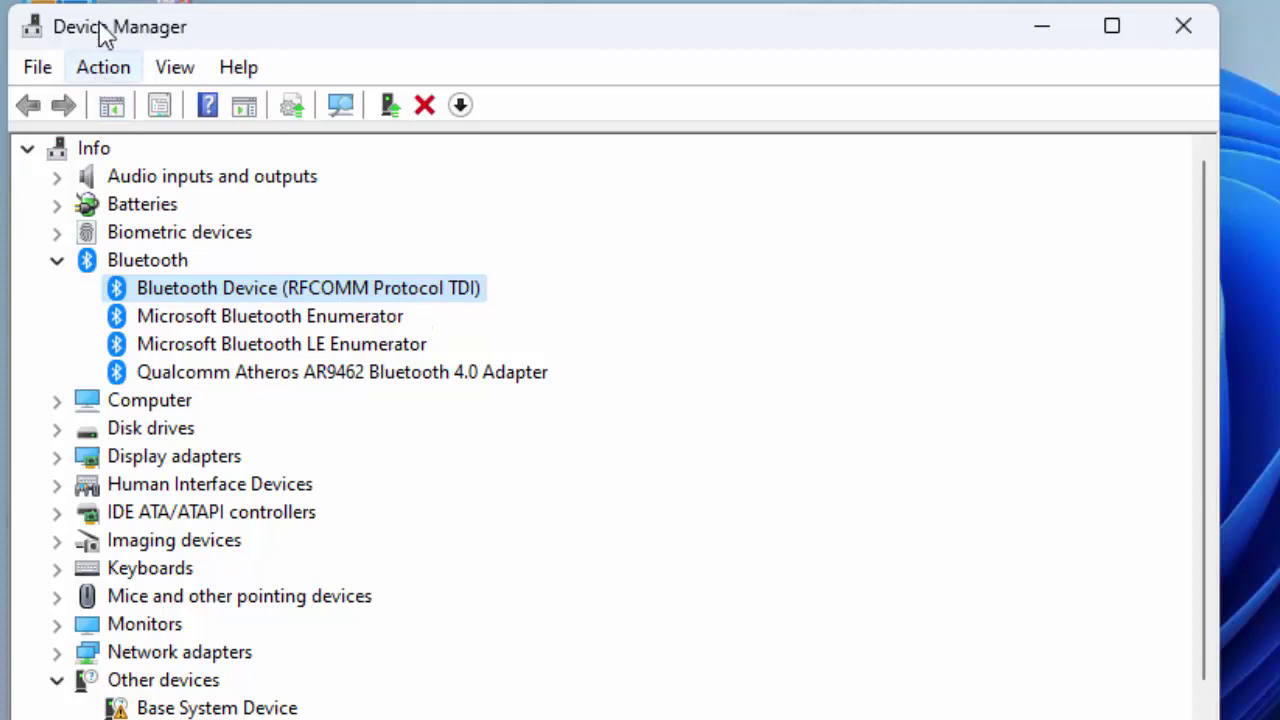
pyautogui.click(112, 79)
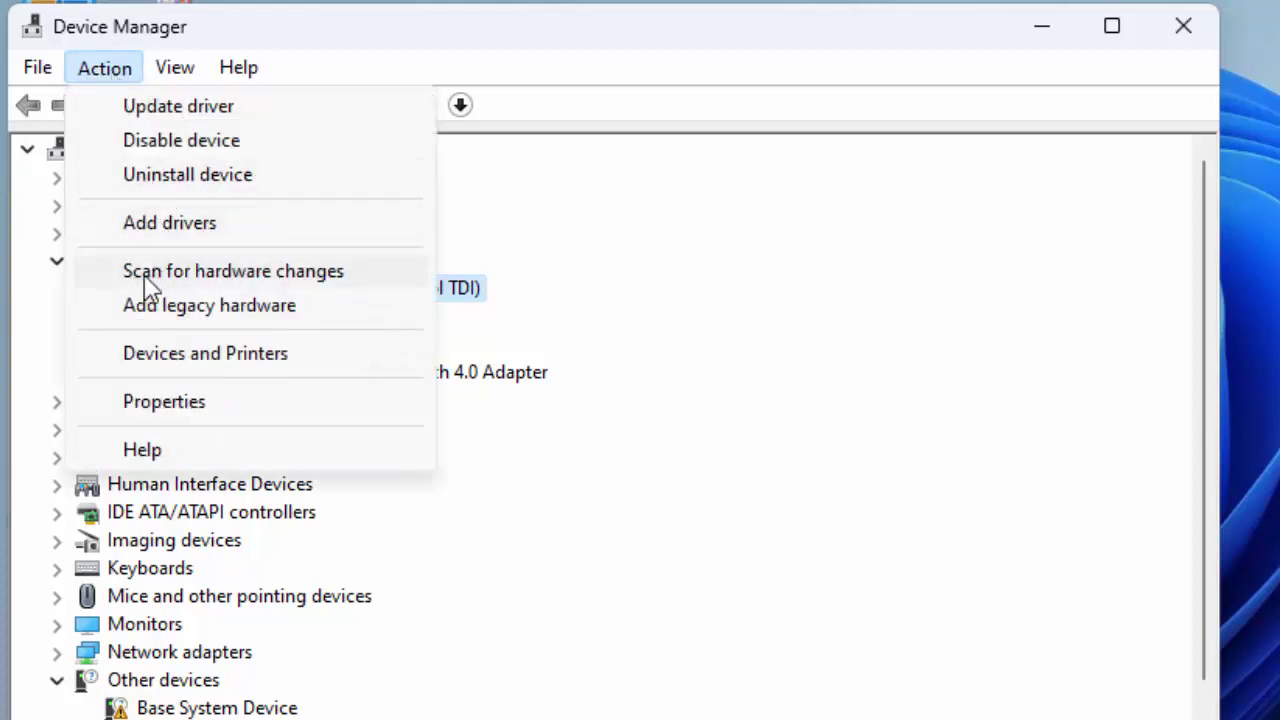
pyautogui.click(800, 323)
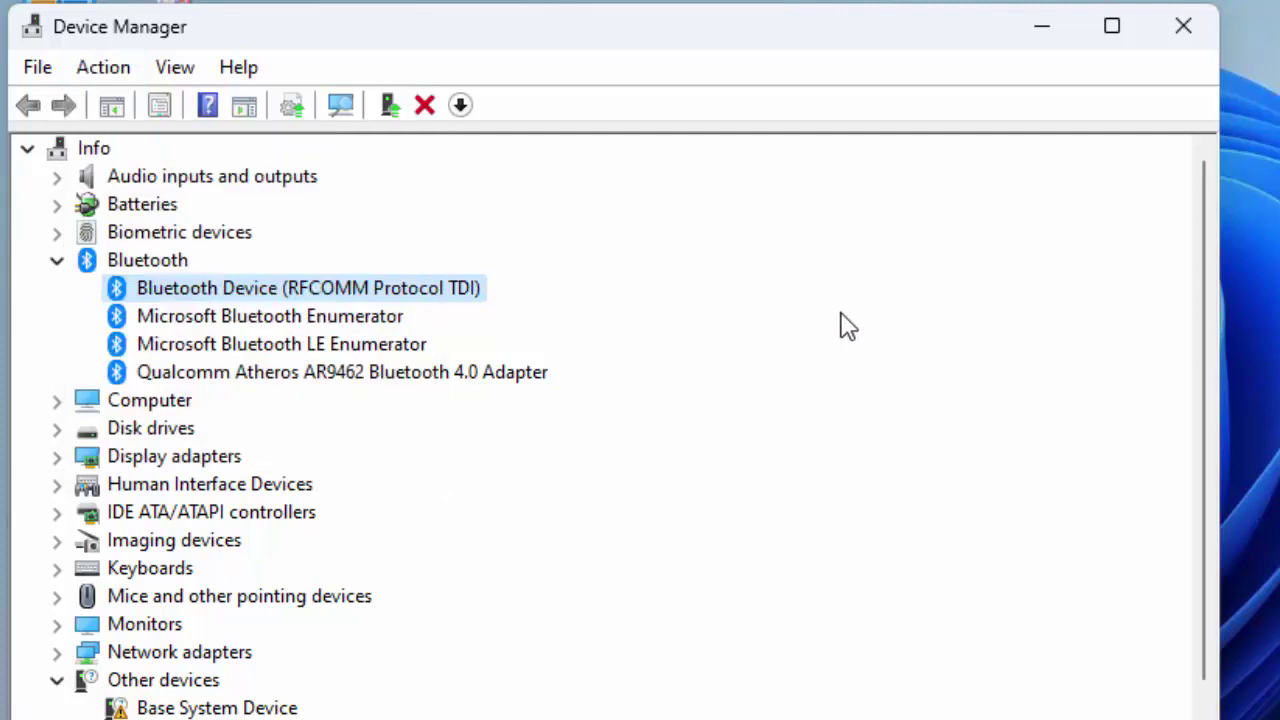
pyautogui.click(1190, 45)
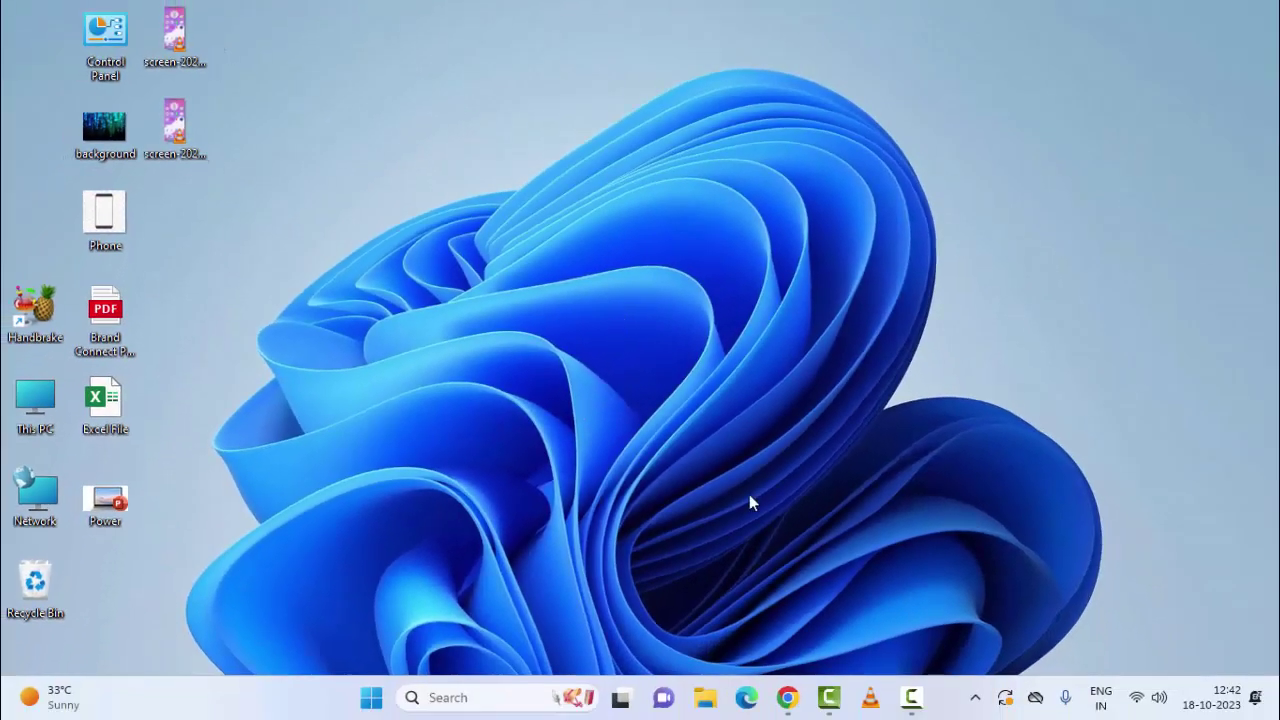
# - Search the Start menu for 'system configuration' and launch System Configuration
pyautogui.click(373, 699)
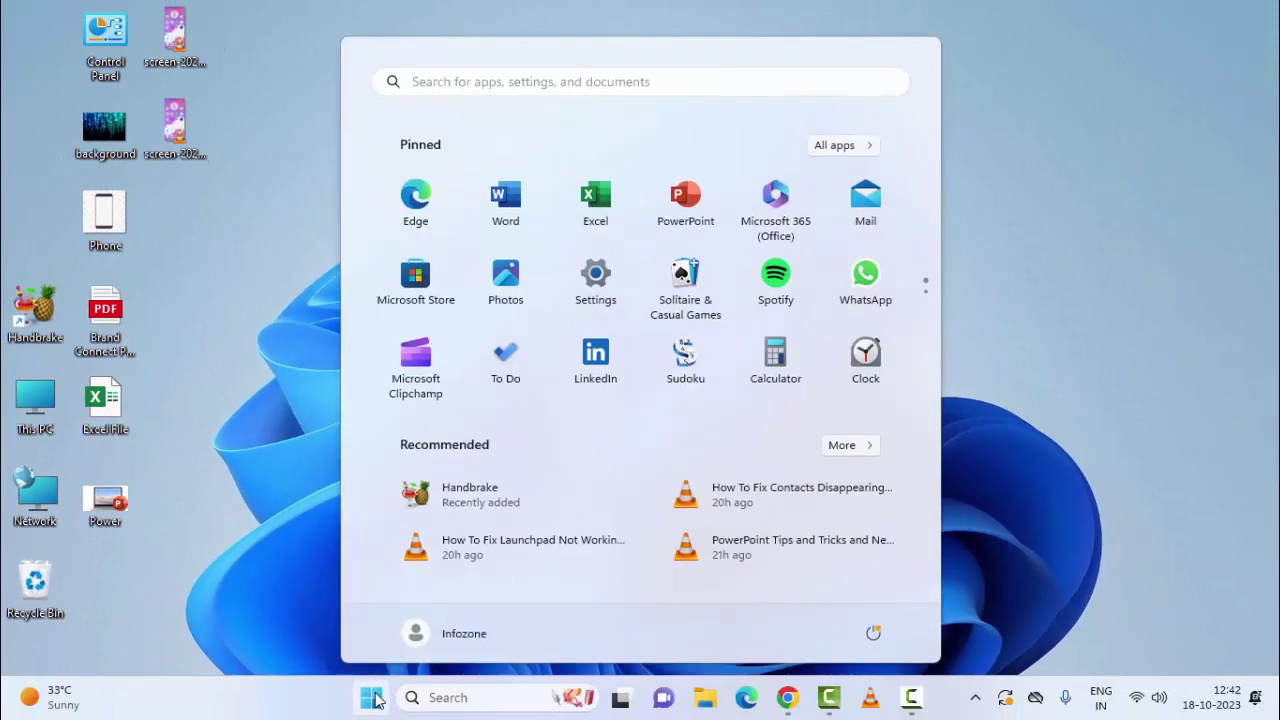
pyautogui.write('system ')
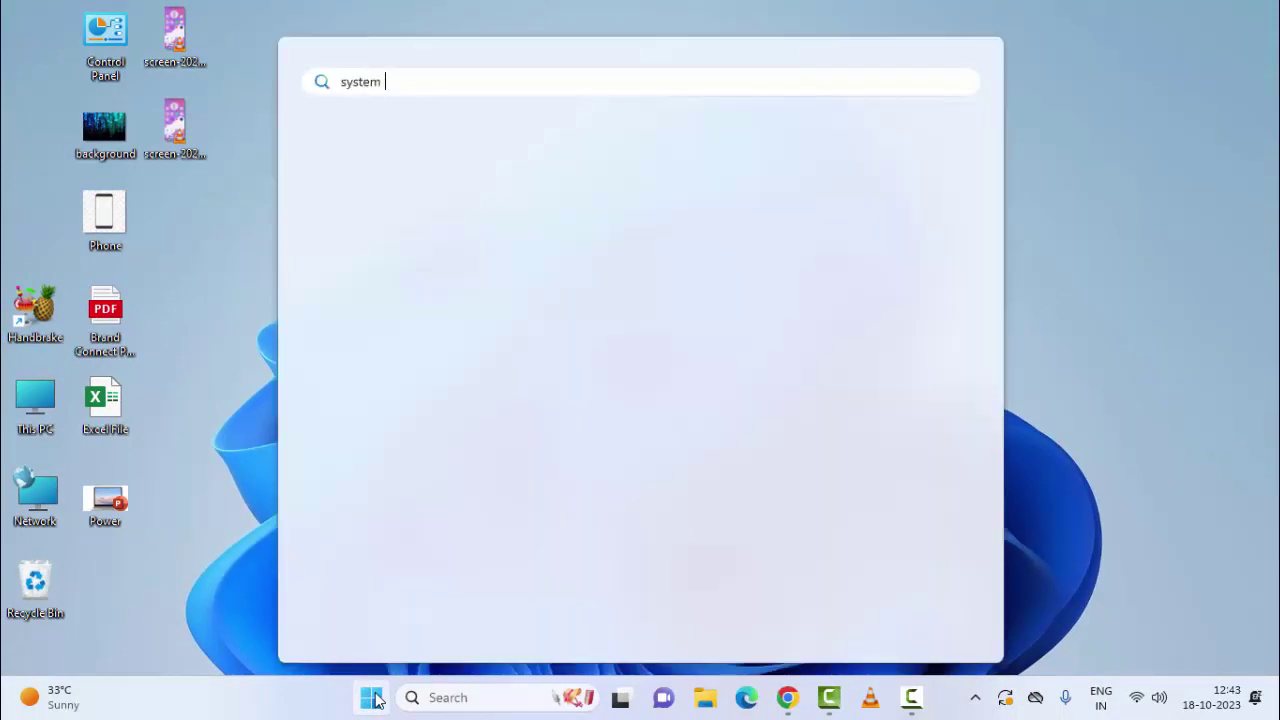
pyautogui.write('configuration')
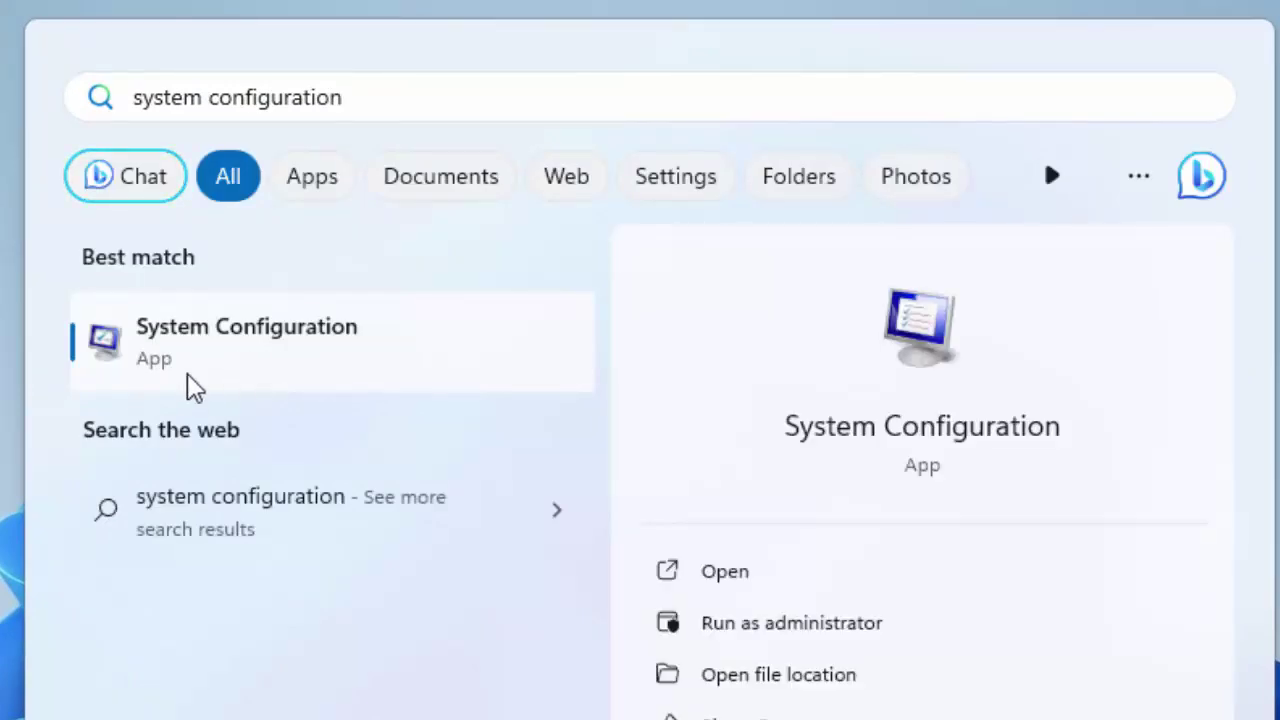
pyautogui.click(193, 385)
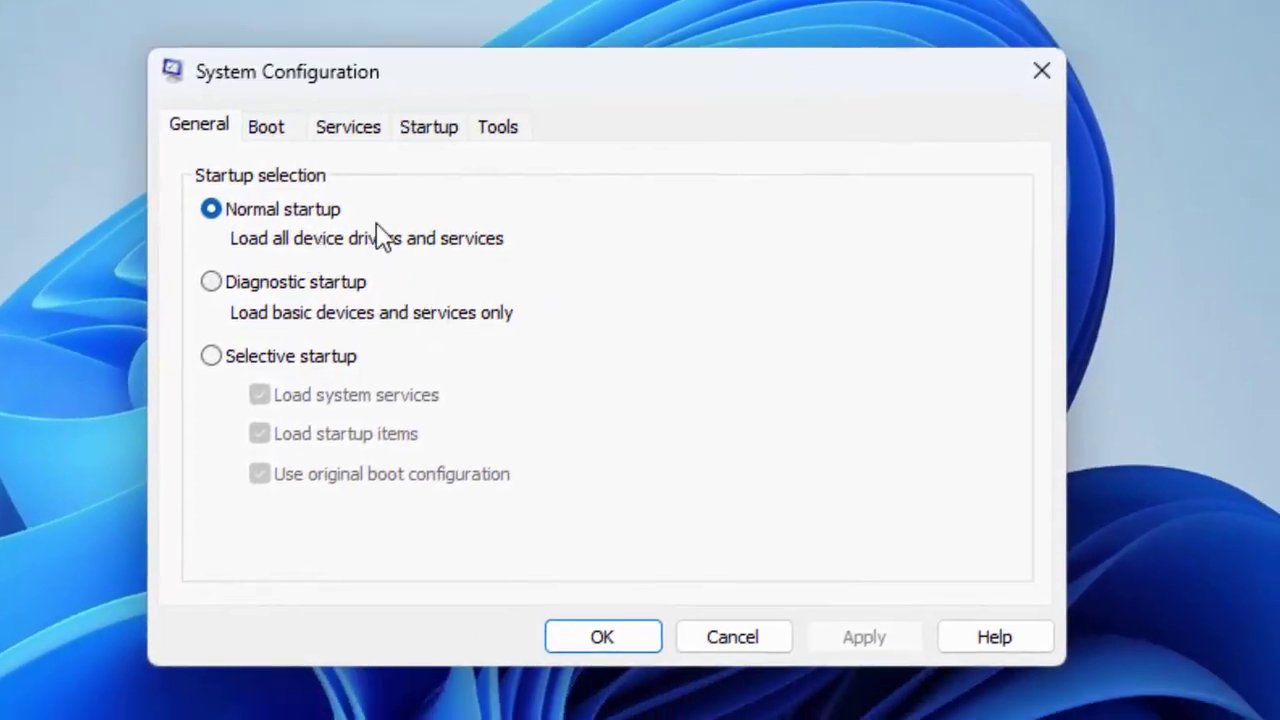
# - Hide all Microsoft services on the Services tab and apply with OK
pyautogui.click(335, 130)
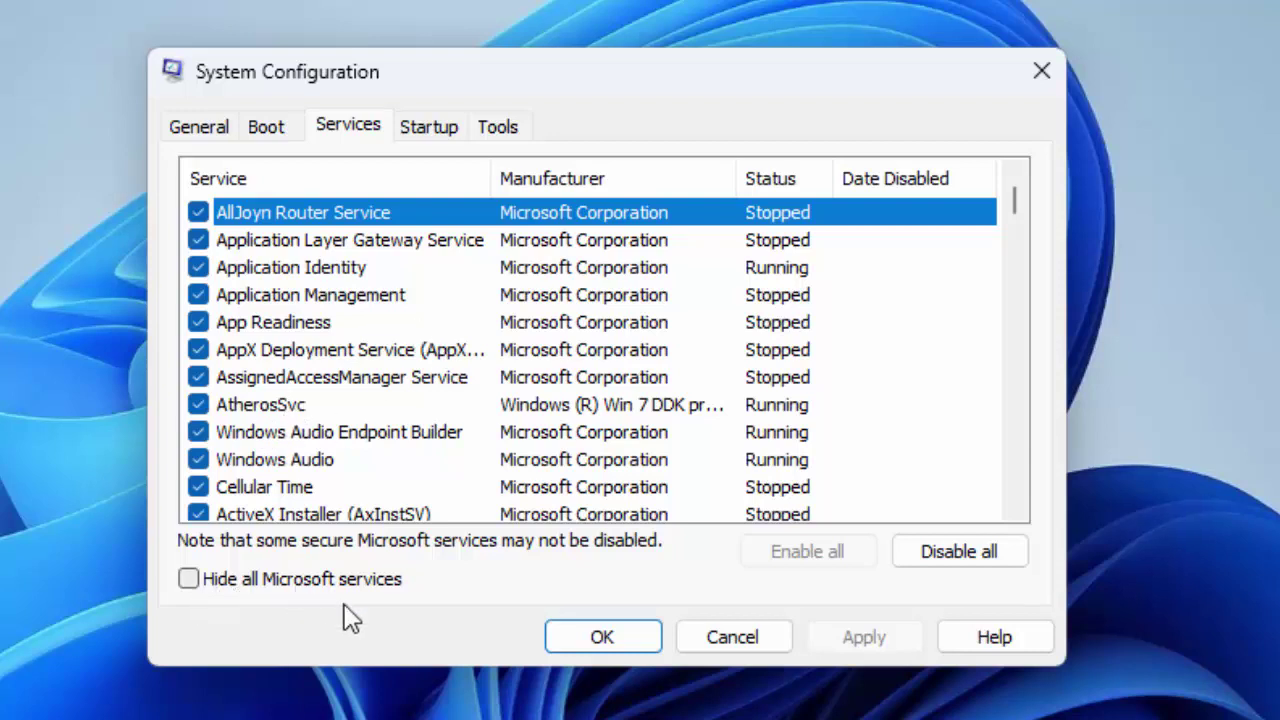
pyautogui.click(338, 583)
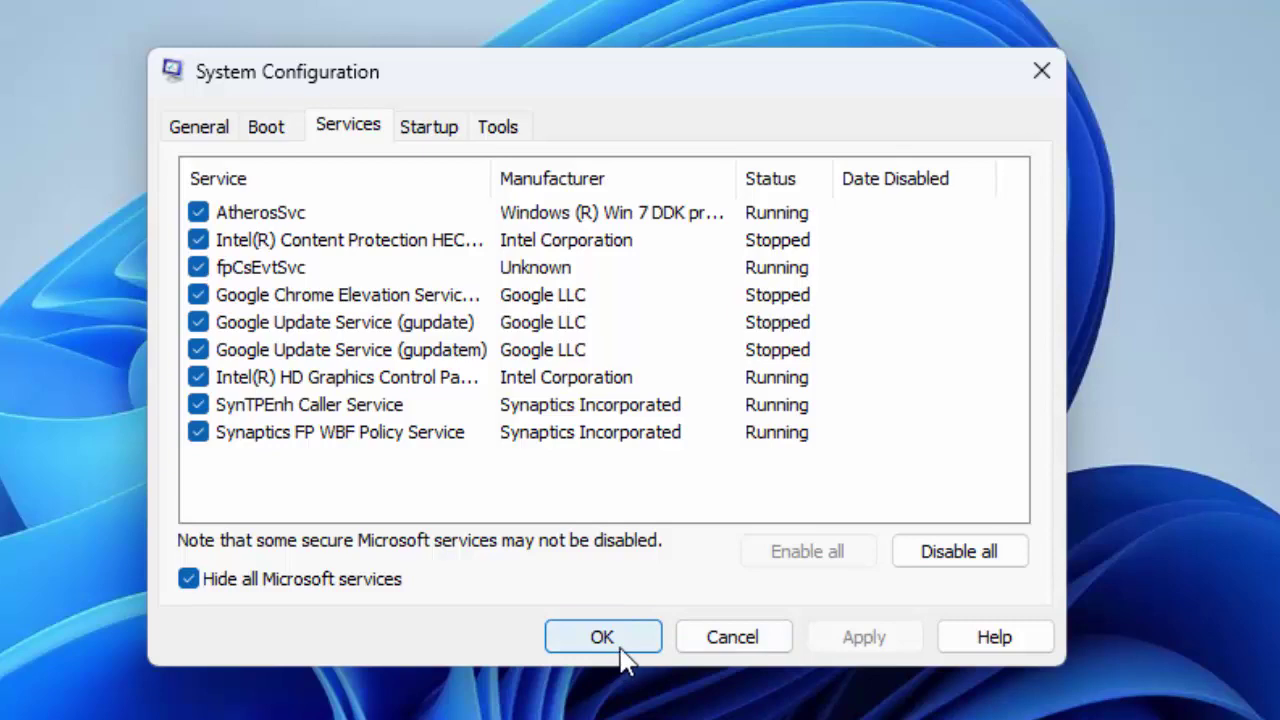
pyautogui.click(764, 640)
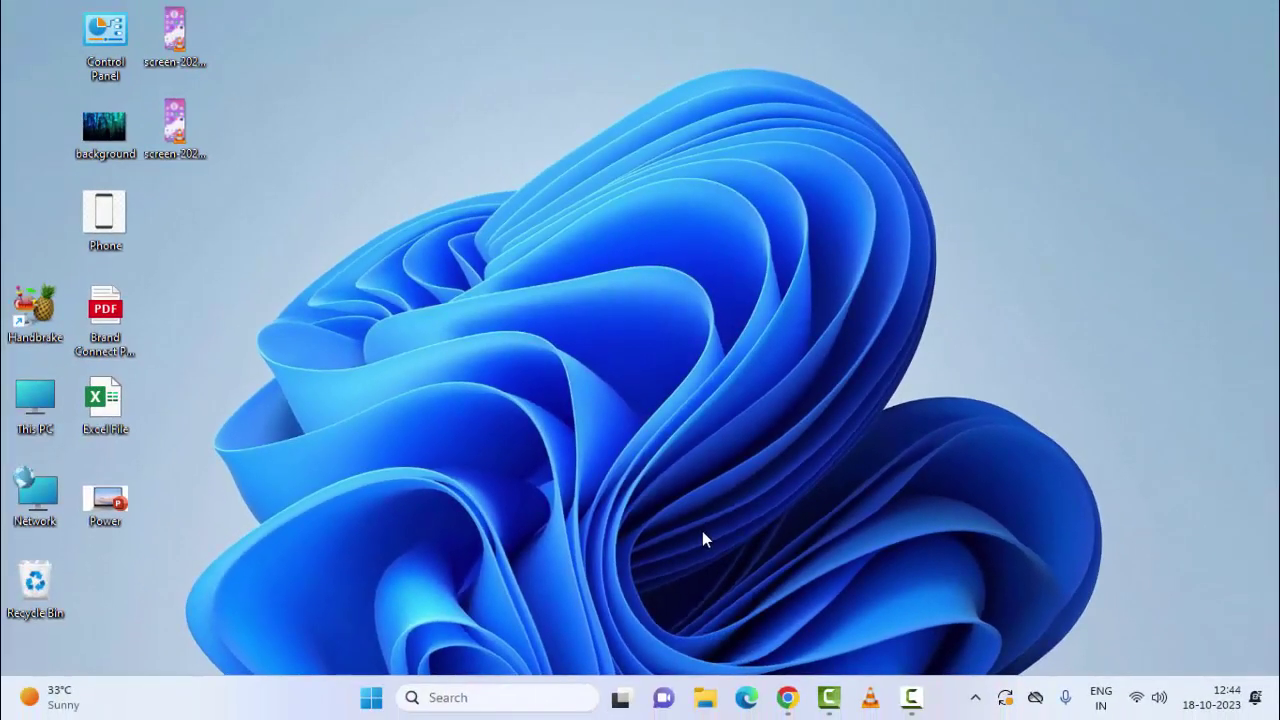